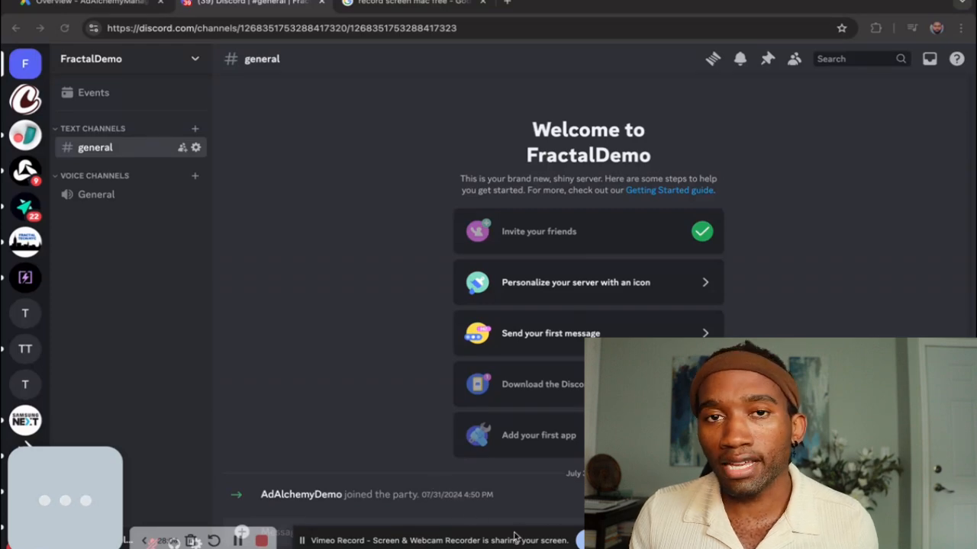
Step: Move the screen-recording controls off the message box and run the /keywords command in the general channel
left_click_drag(497, 539, 721, 8)
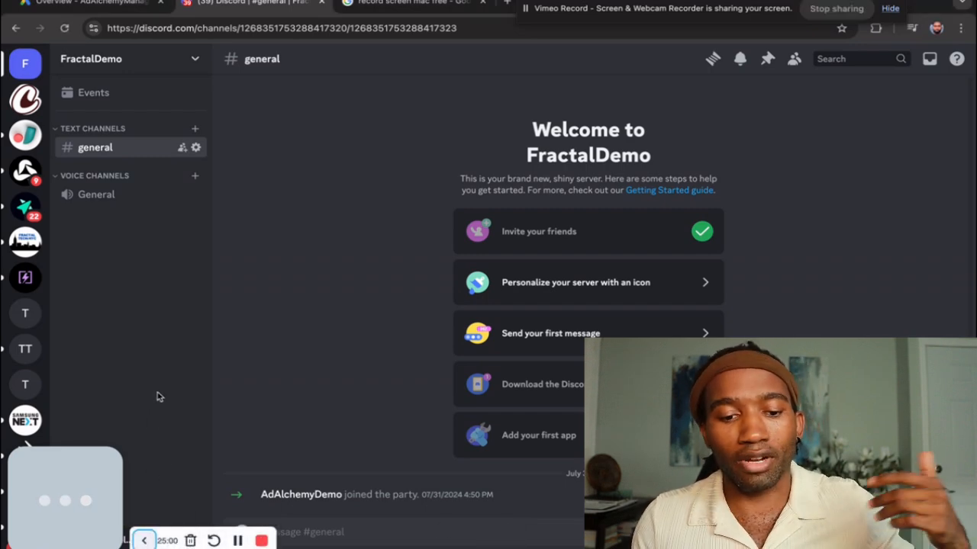
left_click_drag(169, 529, 187, 187)
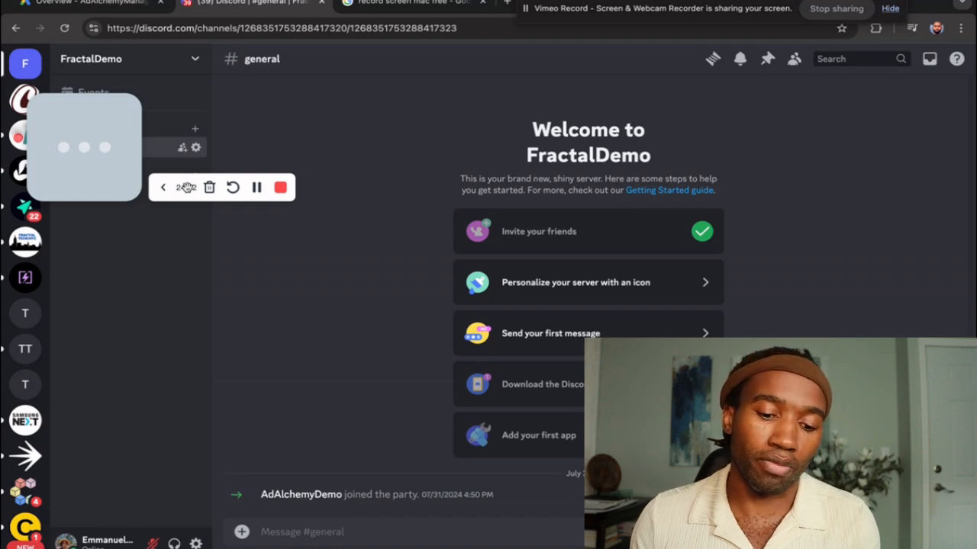
left_click(312, 527)
type("/")
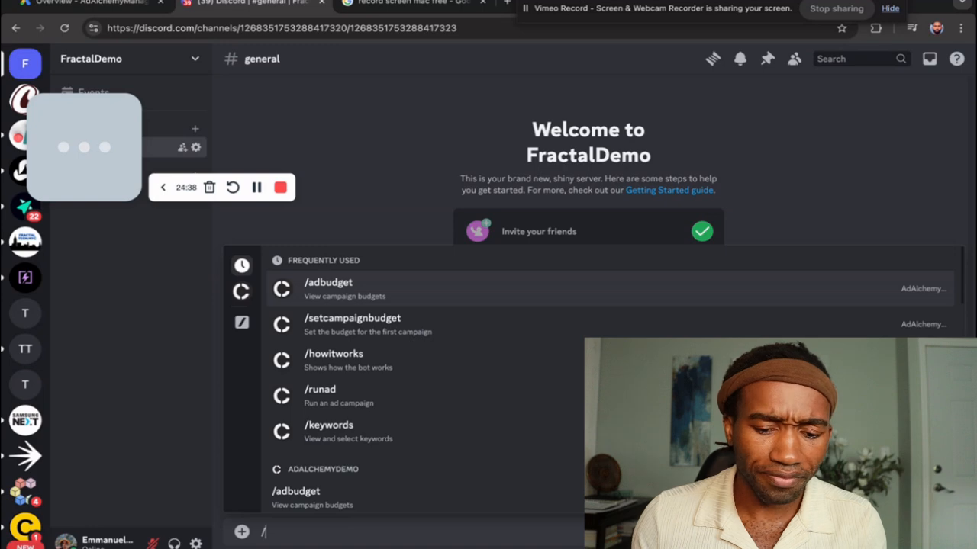
key("Down")
key("Down")
key("Down")
key("Down")
key("Down")
key("Up")
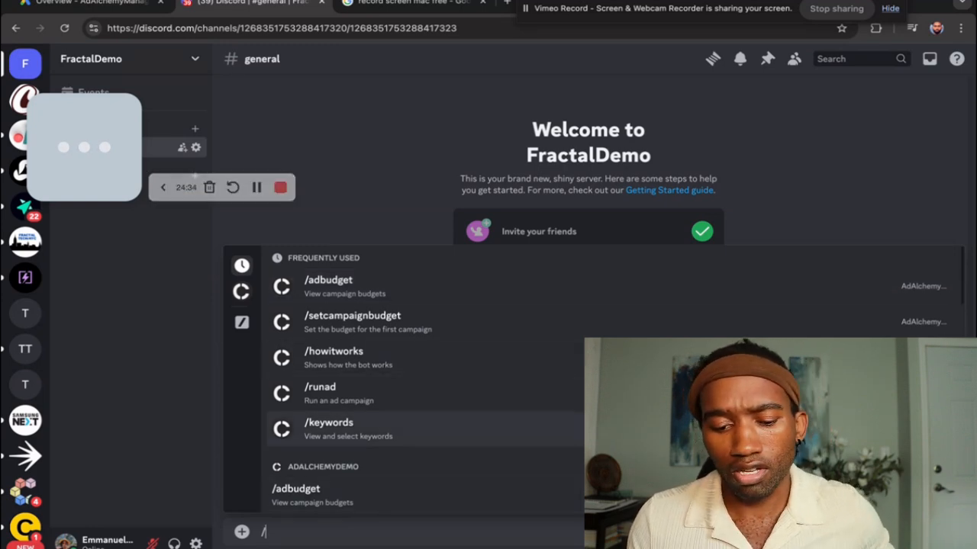
key("Return")
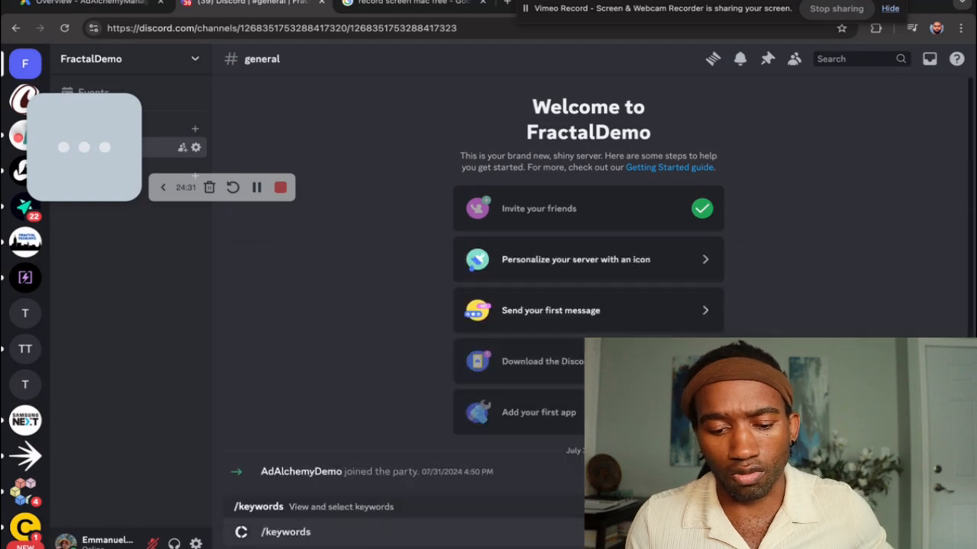
key("Return")
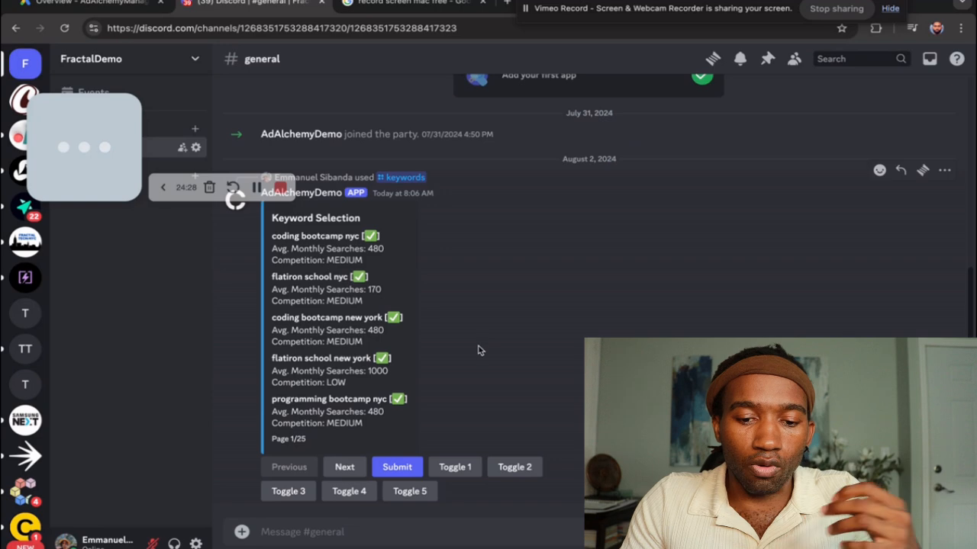
Step: Deselect the keywords "coding bootcamp nyc" and "flatiron school nyc" and go to the second keyword page
left_click(470, 470)
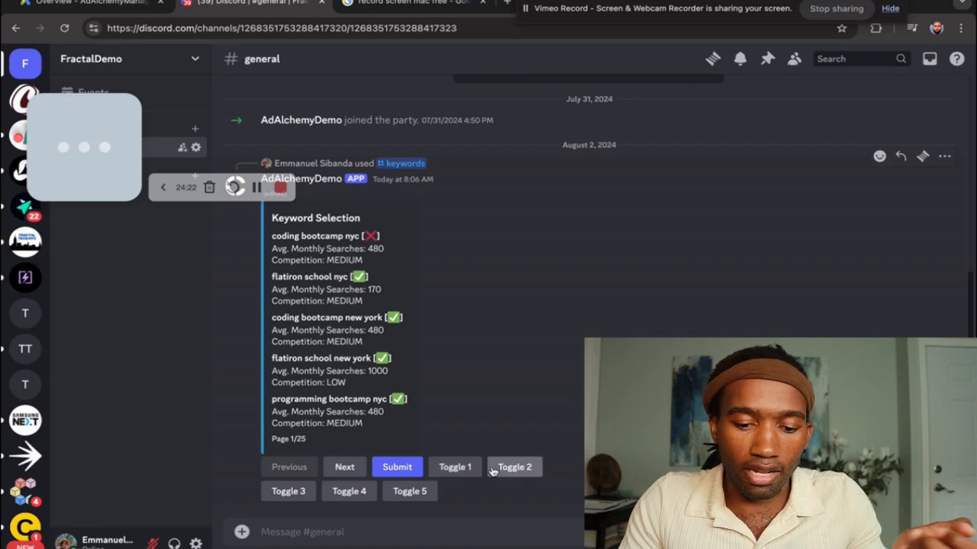
left_click(497, 469)
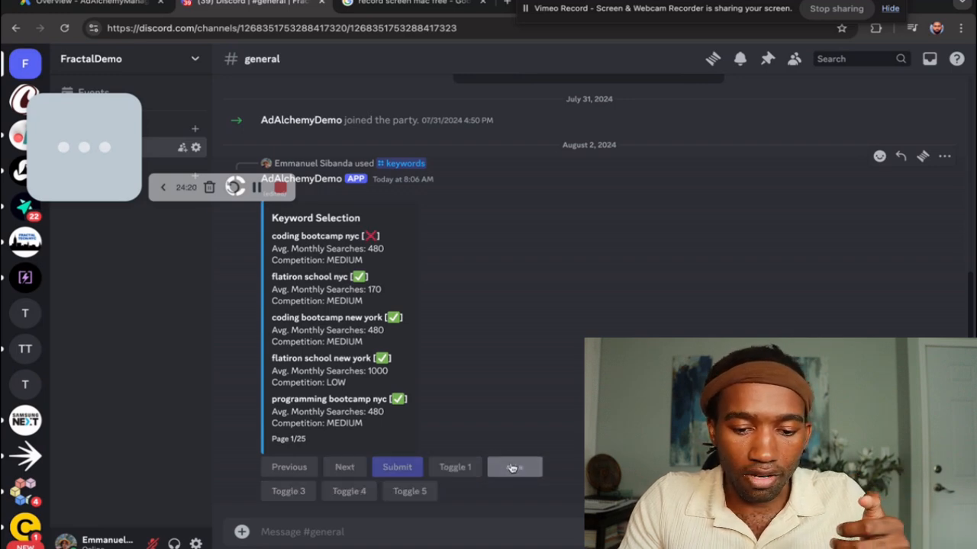
left_click(343, 469)
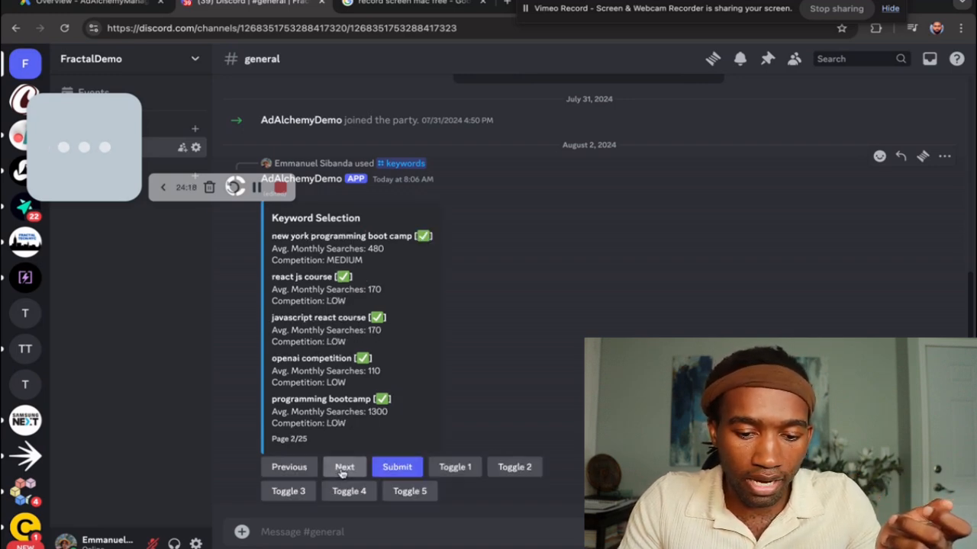
Step: Deselect the keywords "javascript react course", "openai competition" and "programming bootcamp", and submit the keyword selection
left_click(289, 493)
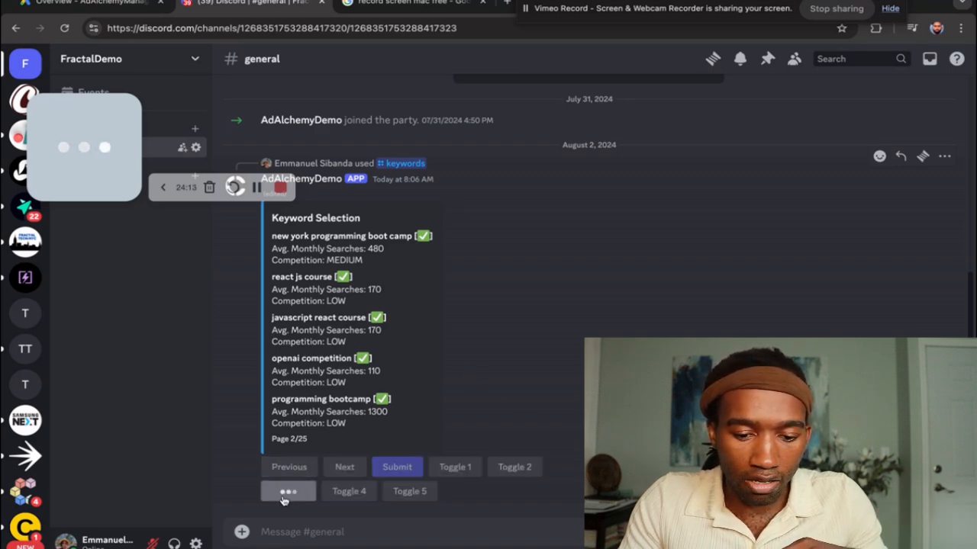
left_click(347, 494)
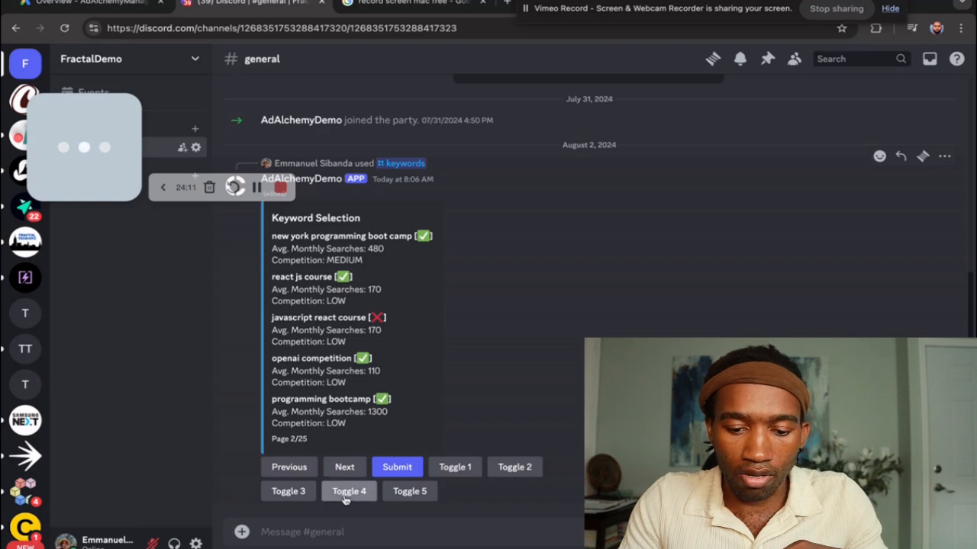
left_click(411, 493)
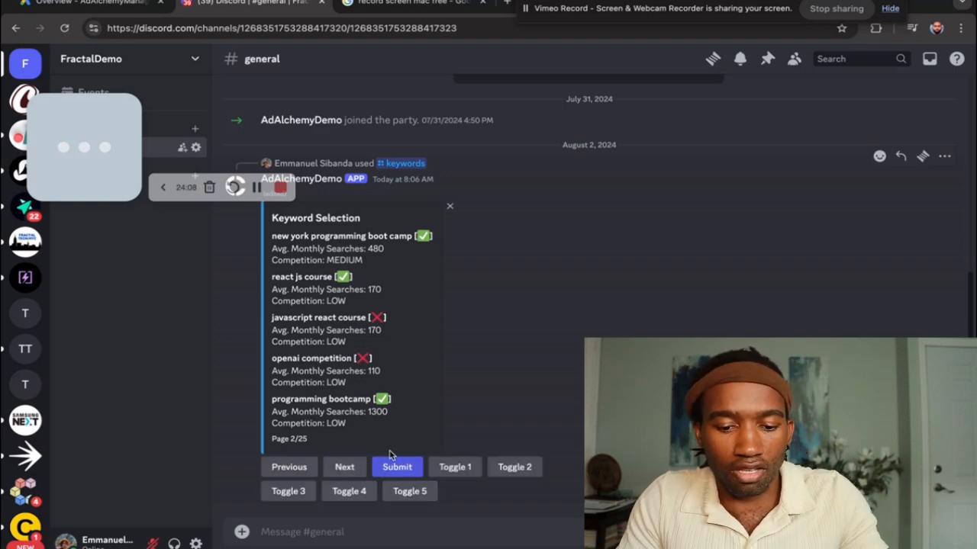
left_click(410, 494)
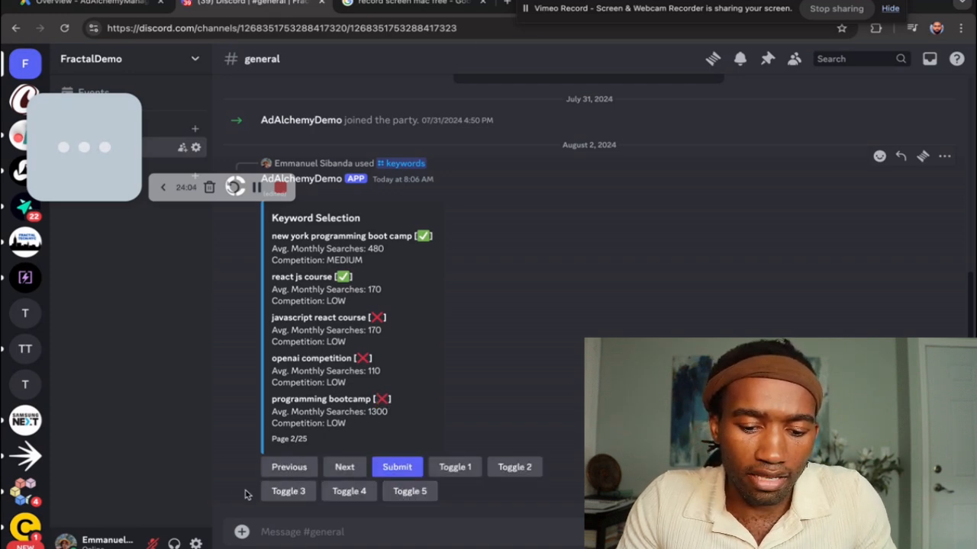
left_click(398, 469)
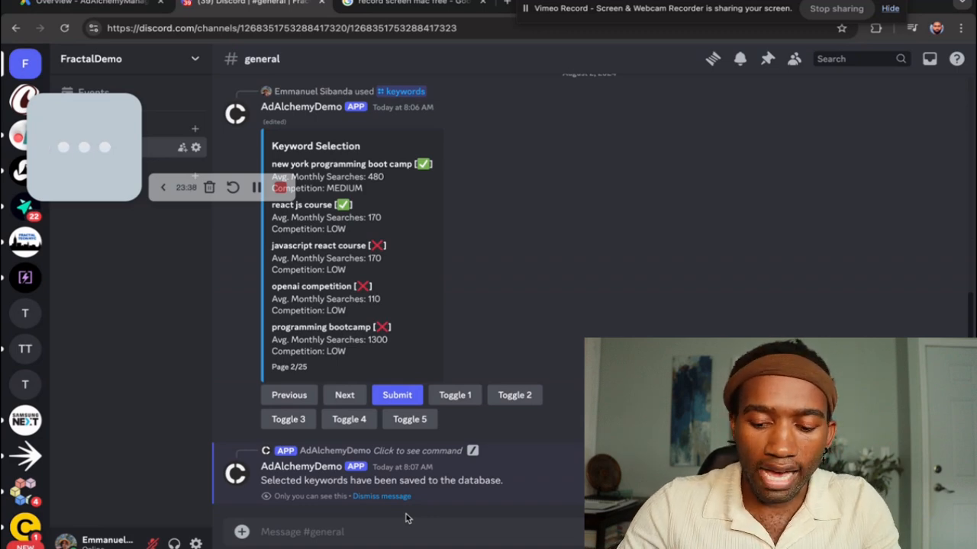
Step: Run the /adtext command in the general channel to bring up the ad variations
type("/")
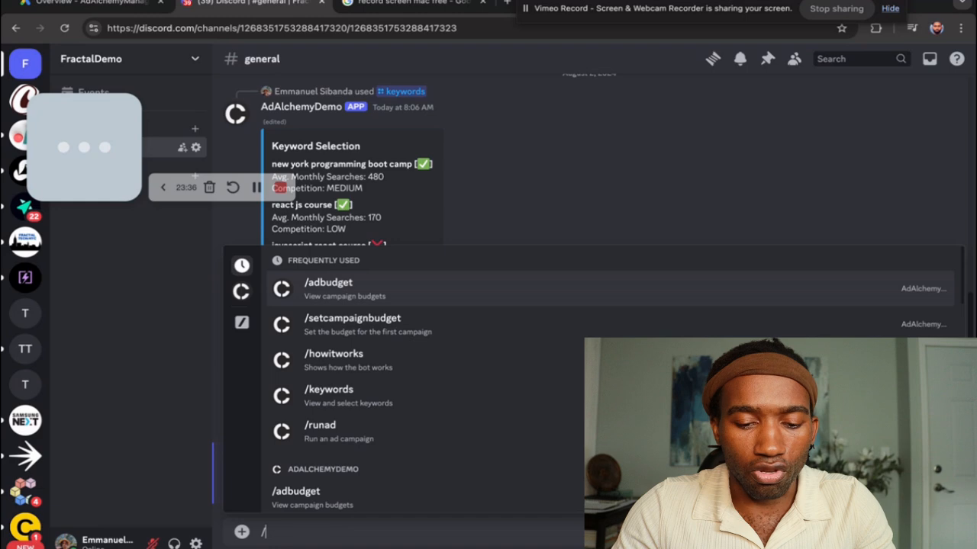
type("ad")
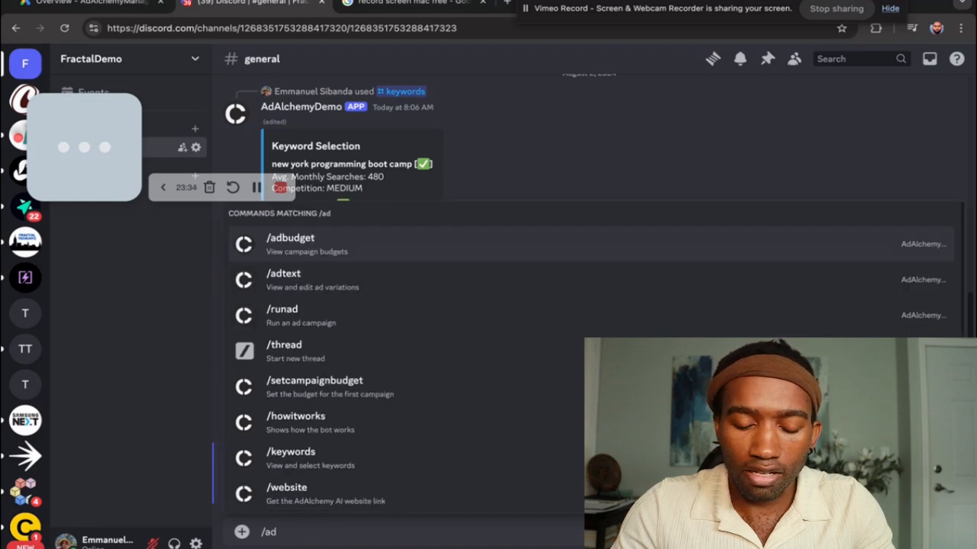
key("Down")
key("Return")
key("Return")
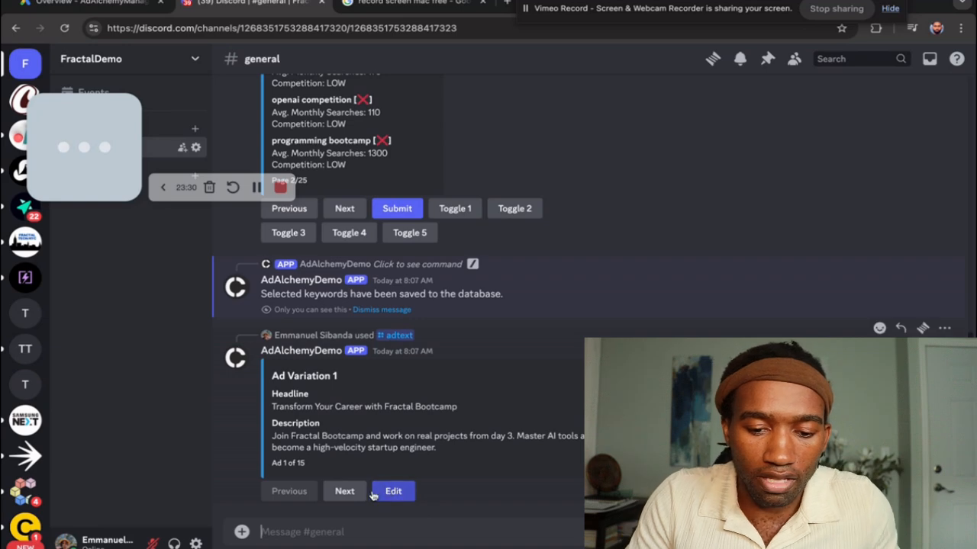
Step: Open Ad Variation 1 for editing and shorten its headline to "Transform Your Career"
left_click(390, 492)
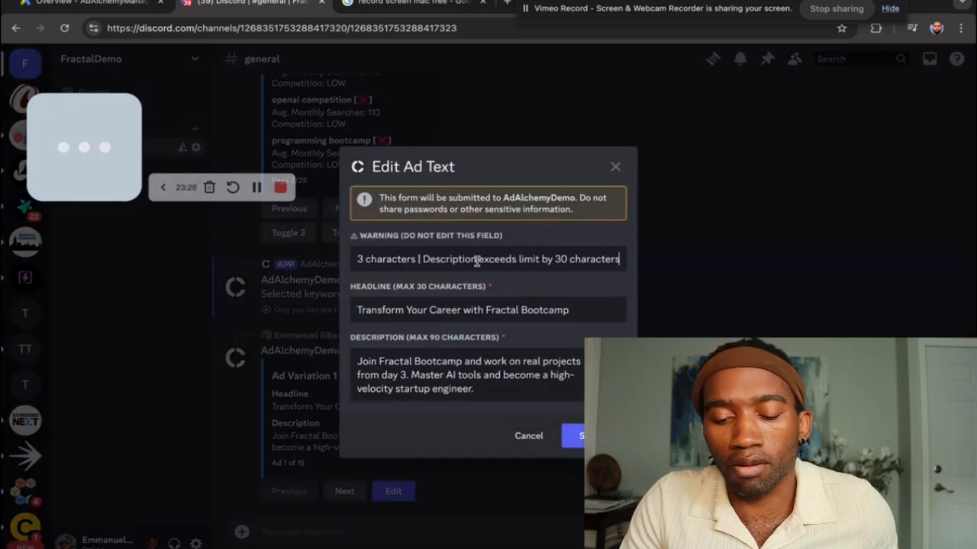
scroll(475, 259, "left", 5)
scroll(475, 259, "left", 3)
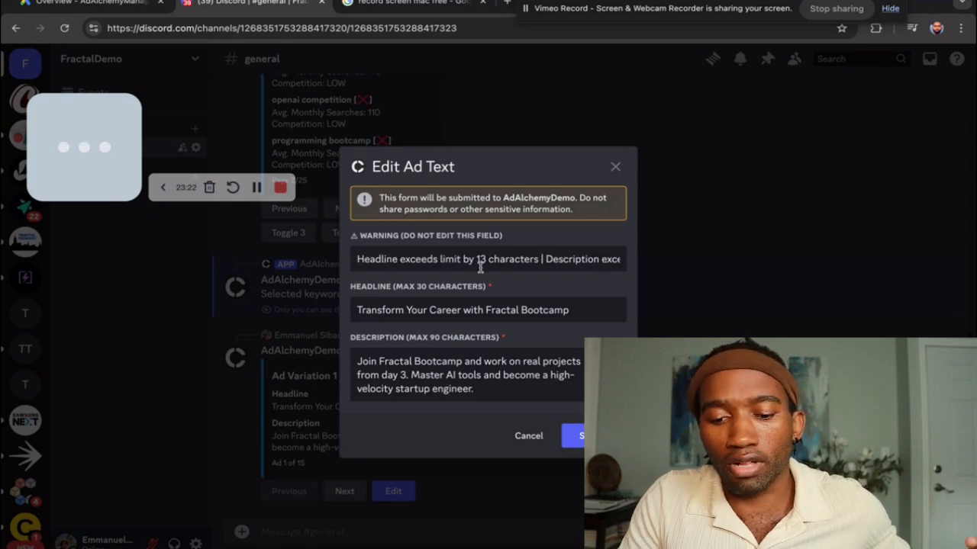
left_click_drag(485, 310, 584, 309)
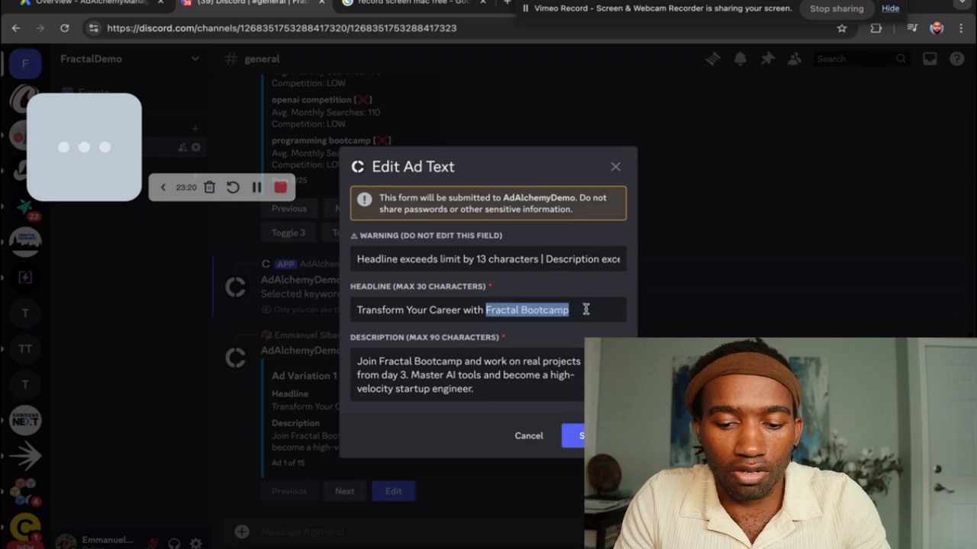
key("BackSpace")
key("BackSpace")
key("BackSpace")
key("BackSpace")
key("BackSpace")
key("BackSpace")
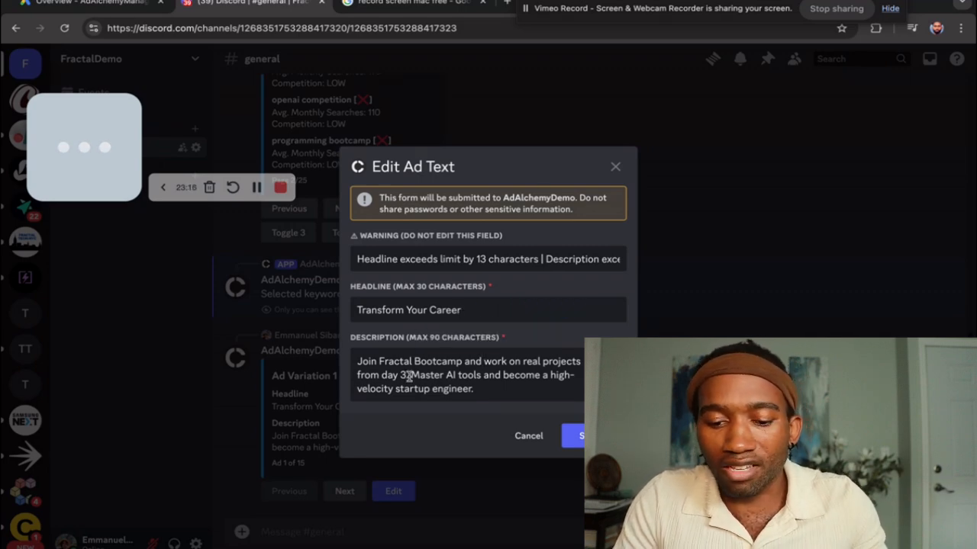
Step: Shorten the ad's description to "Join Fractal Bootcamp and work on real projects" and submit the edited ad text
left_click_drag(475, 389, 411, 376)
key("BackSpace")
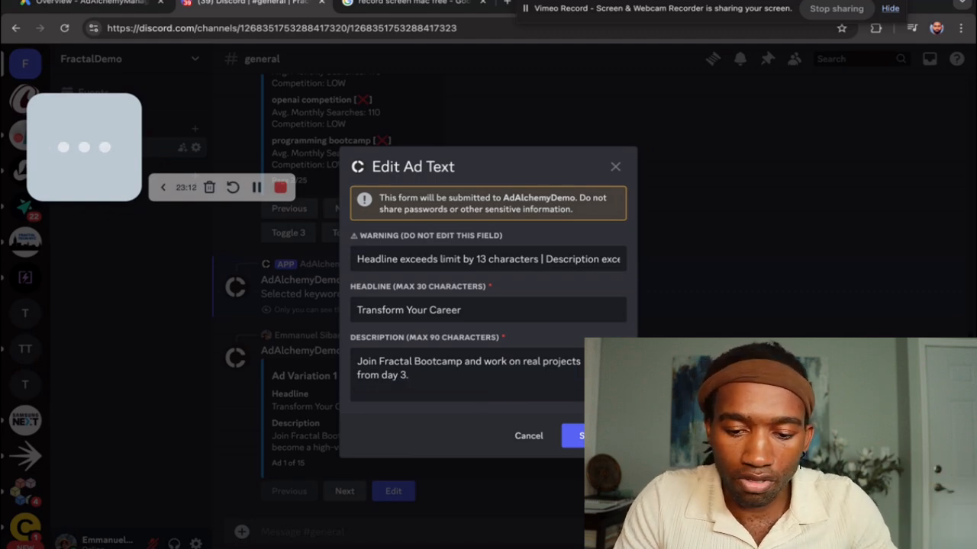
key("BackSpace")
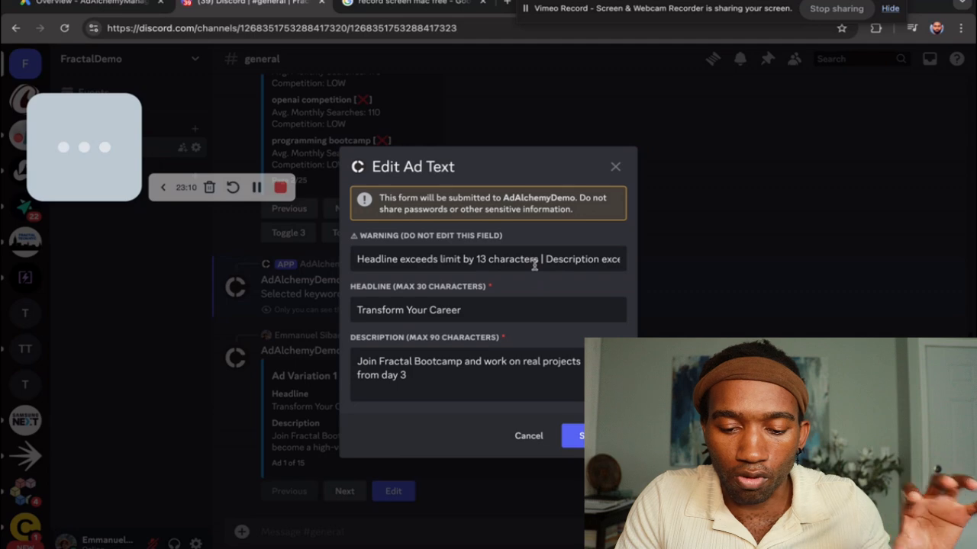
scroll(534, 263, "right", 4)
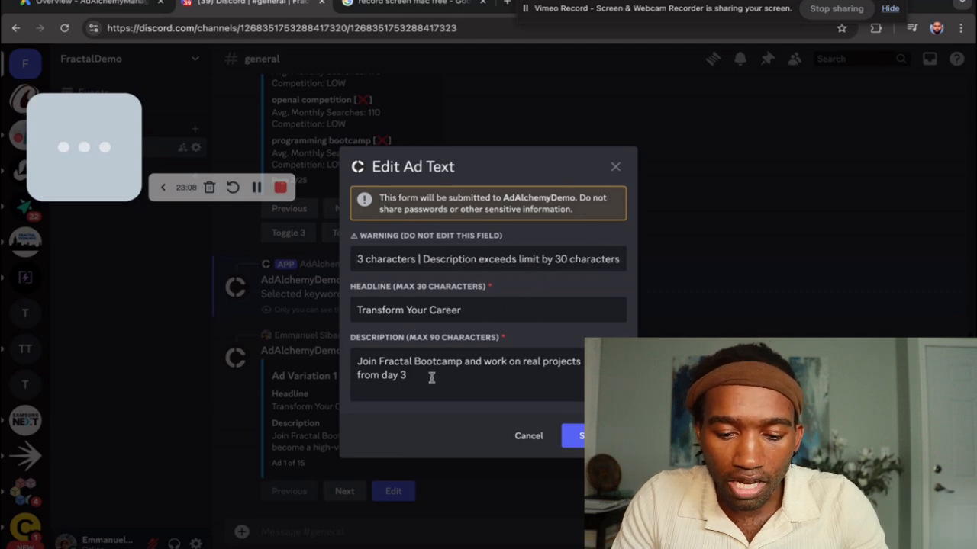
left_click_drag(425, 380, 352, 376)
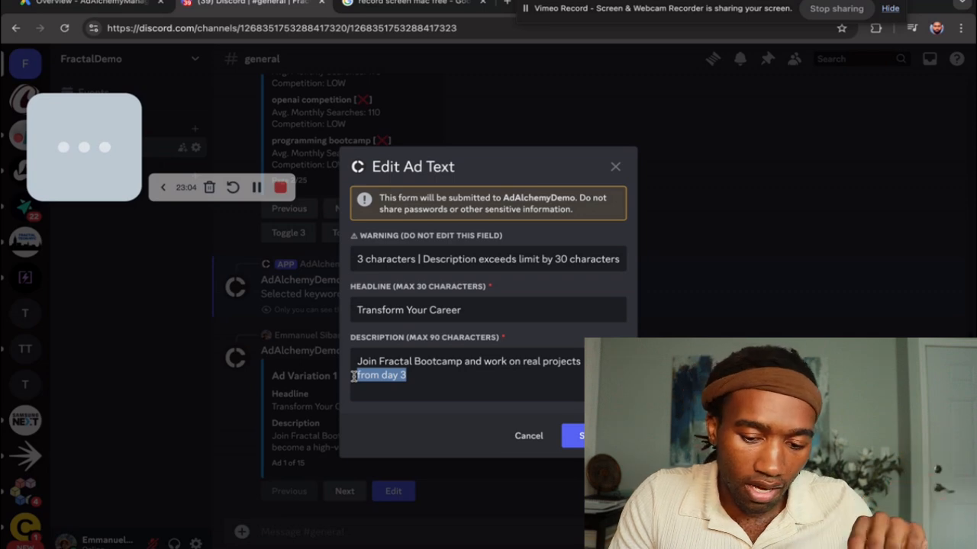
key("BackSpace")
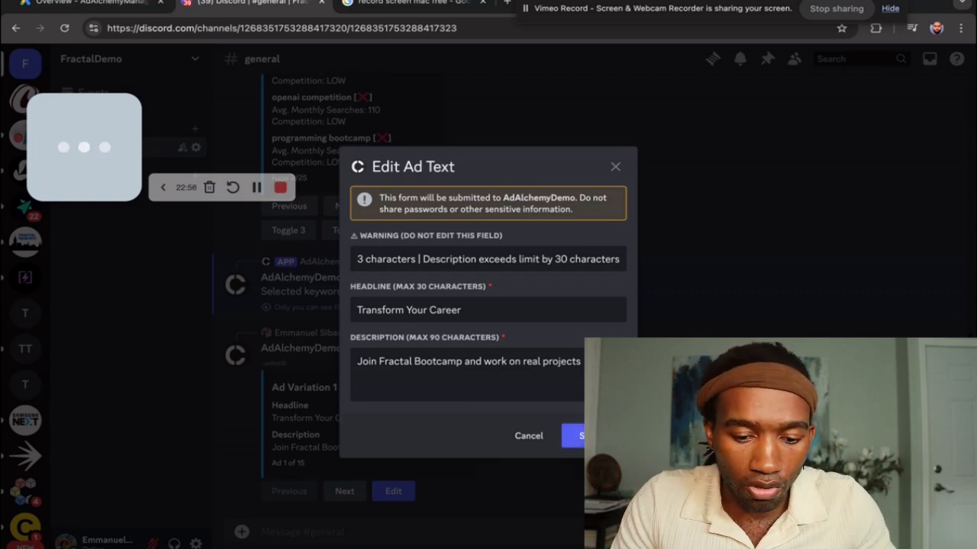
left_click(573, 435)
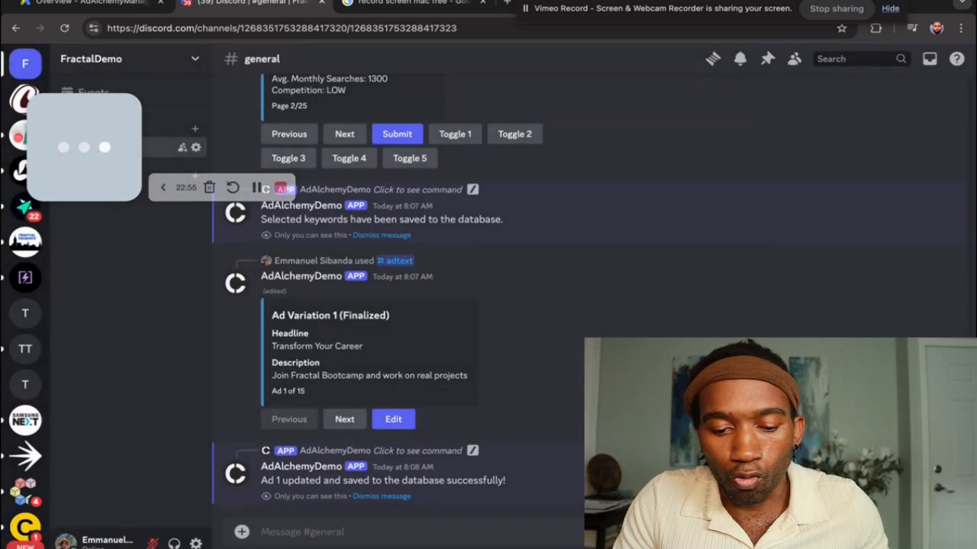
Step: Open Ad Variation 2 for editing and shorten its headline to "Hands-On Coding Bootcamp"
left_click(345, 422)
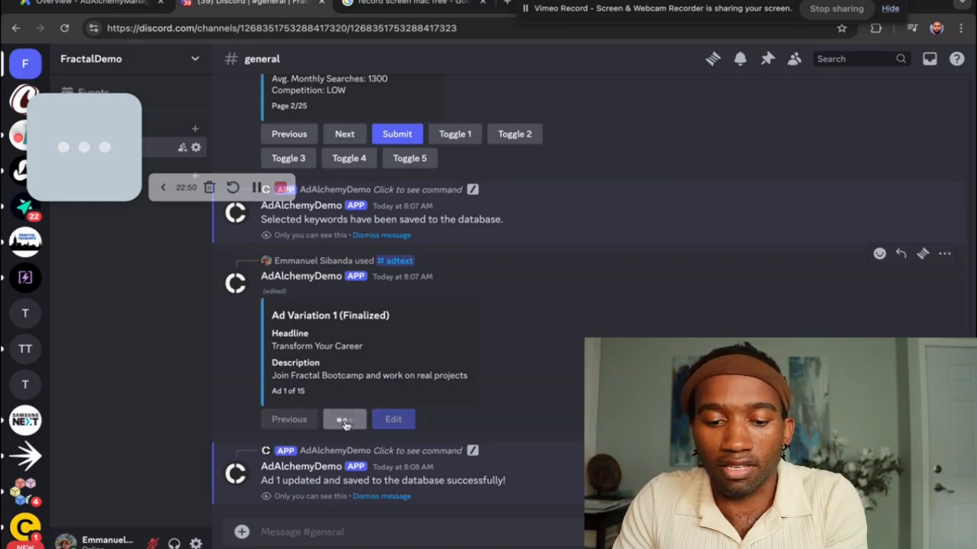
left_click(394, 420)
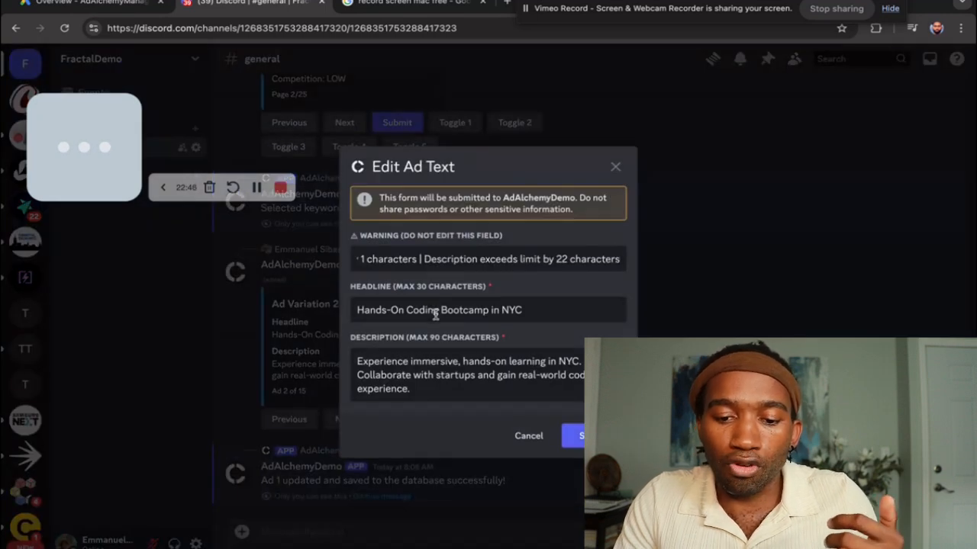
left_click_drag(435, 316, 527, 318)
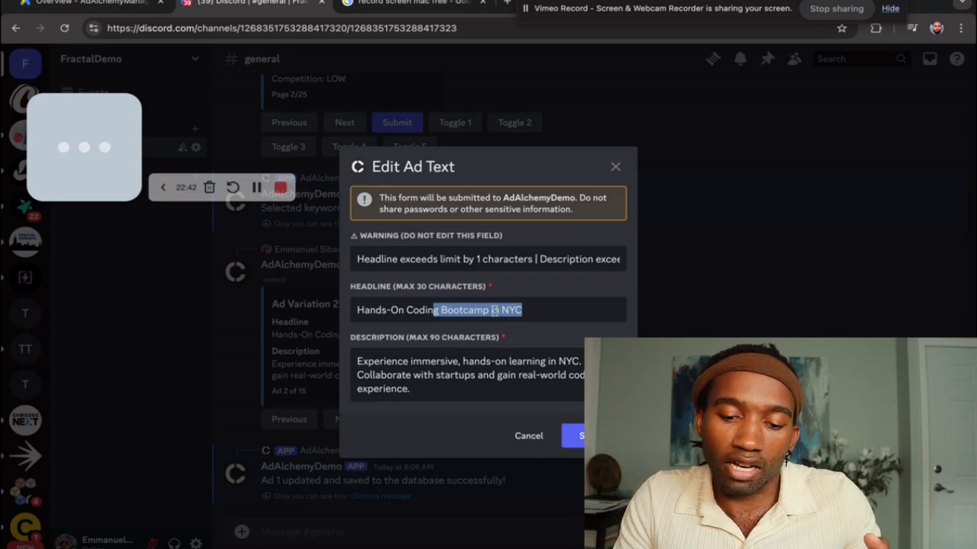
left_click_drag(492, 311, 558, 310)
key("BackSpace")
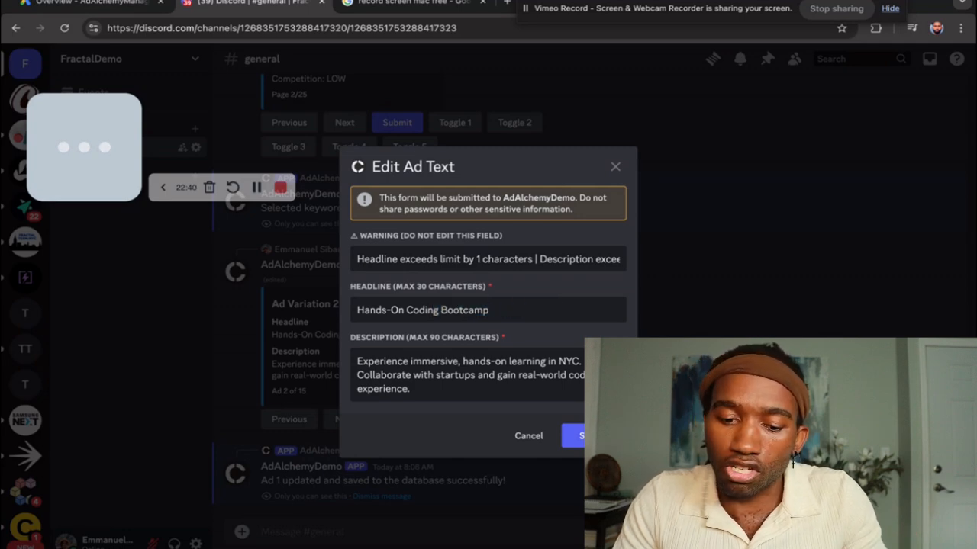
Step: Shorten the second ad's description to "Experience immersive, hands-on learning in NYC" and submit the edited ad text
triple_click(423, 375)
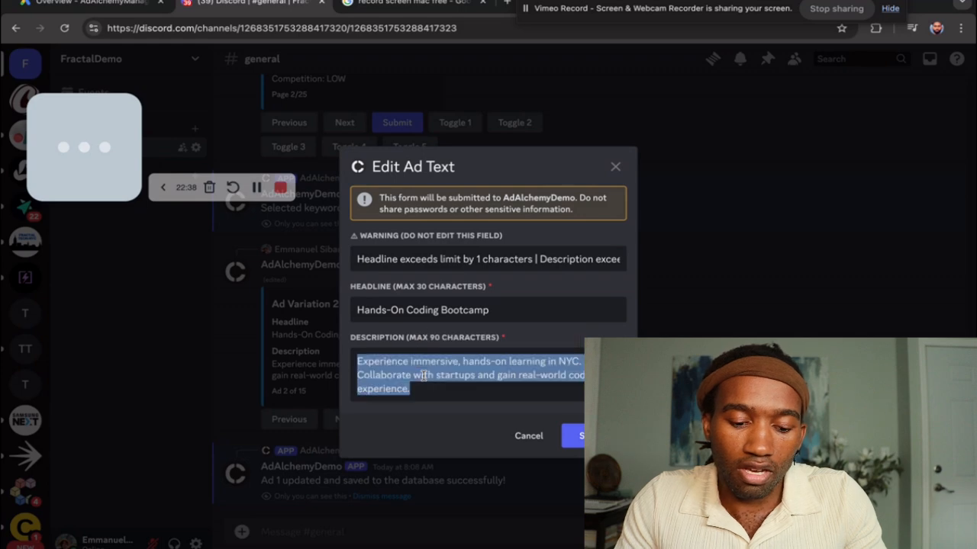
double_click(391, 379)
left_click_drag(357, 376, 410, 389)
key("BackSpace")
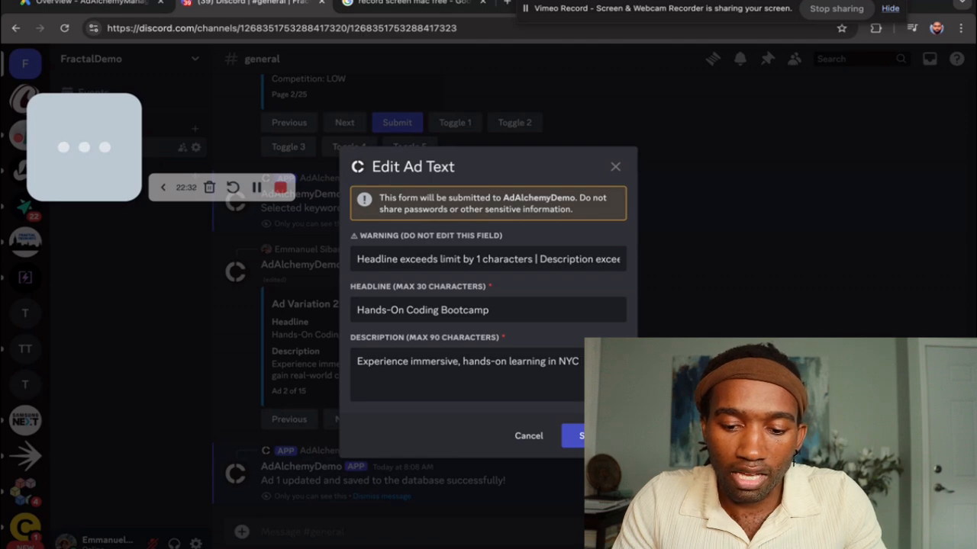
scroll(580, 263, "right", 5)
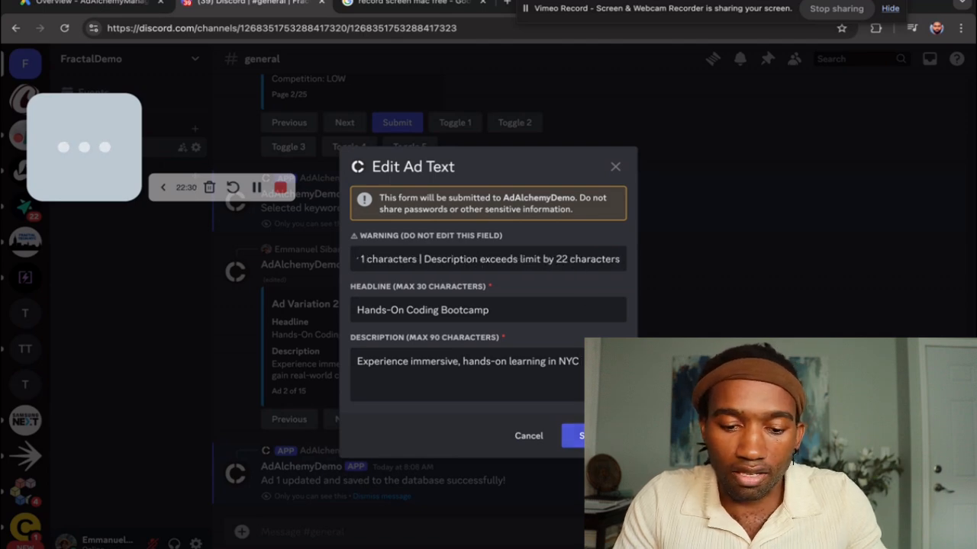
left_click(573, 437)
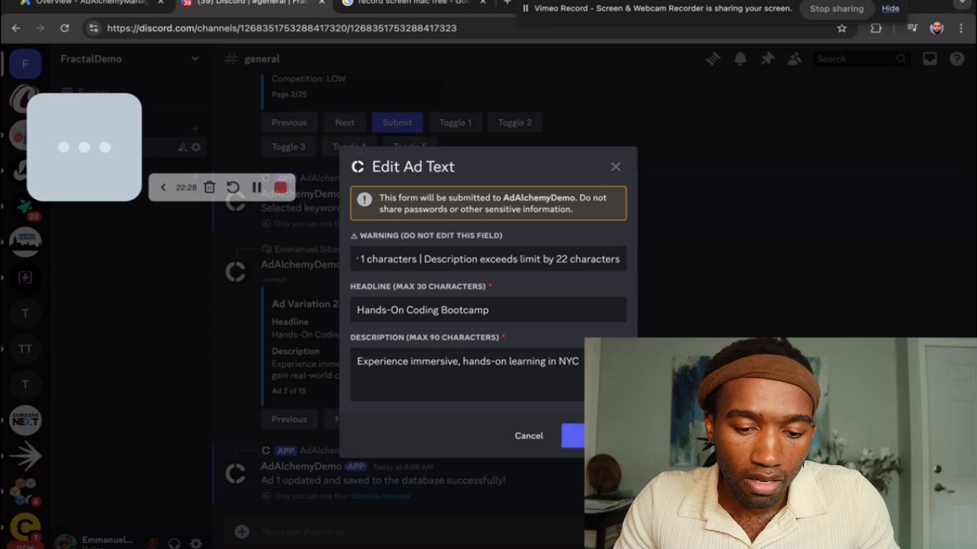
Step: Open Ad Variation 3 for editing and shorten its headline to "Master AI Tools"
left_click(344, 347)
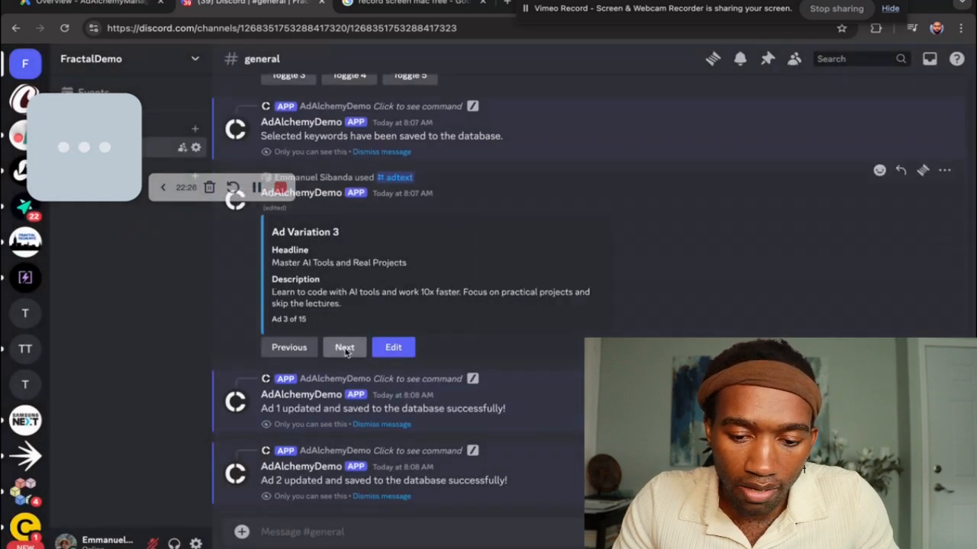
left_click(387, 351)
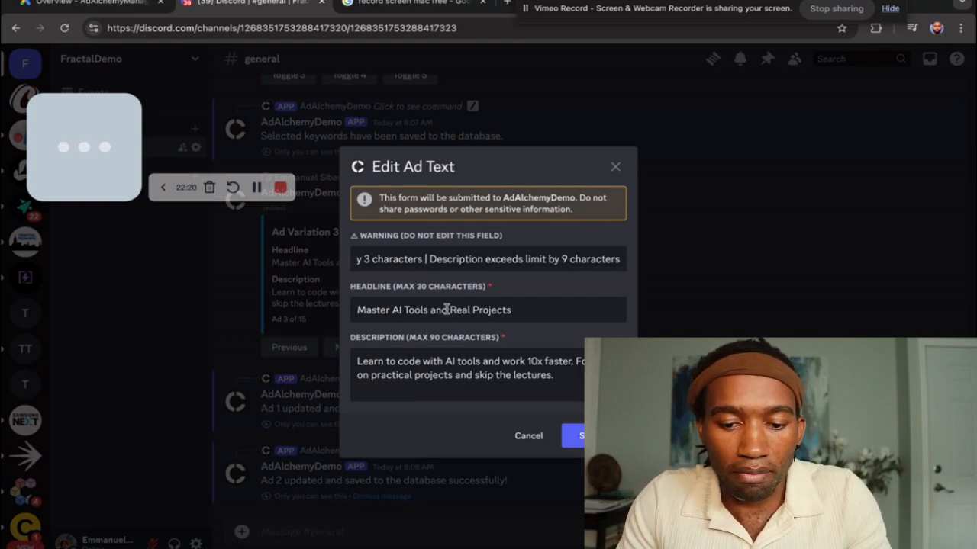
left_click_drag(450, 310, 280, 303)
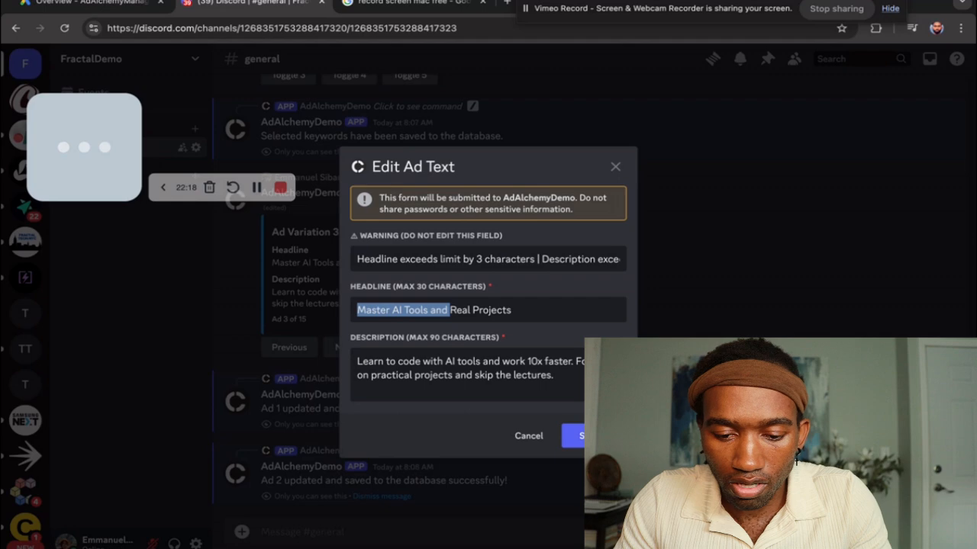
key("shift+Right")
key("shift+Right")
key("shift+Right")
key("shift+Right")
left_click_drag(429, 310, 522, 320)
key("BackSpace")
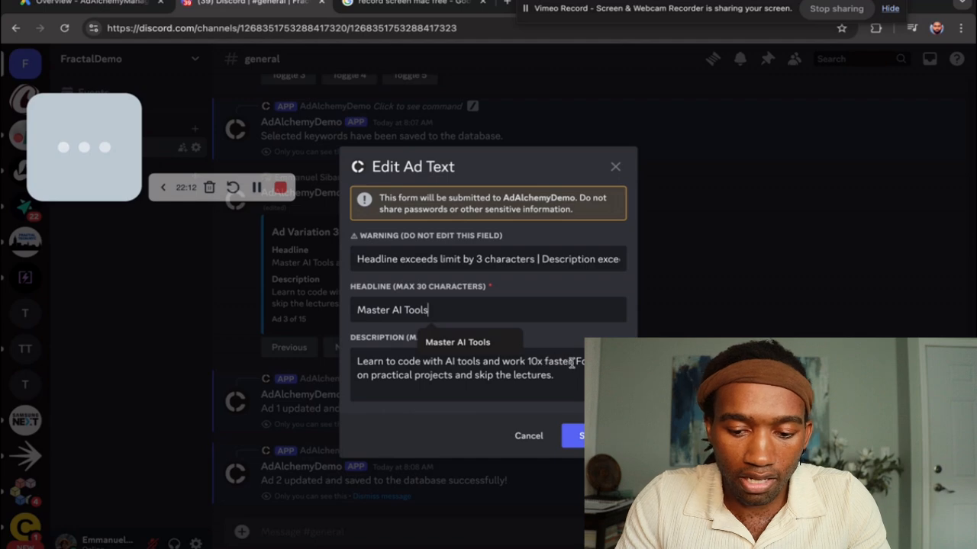
Step: Shorten the third ad's description to "Learn to code with AI tools and work 10x faster" and submit the edited ad text
left_click_drag(572, 364, 555, 376)
key("BackSpace")
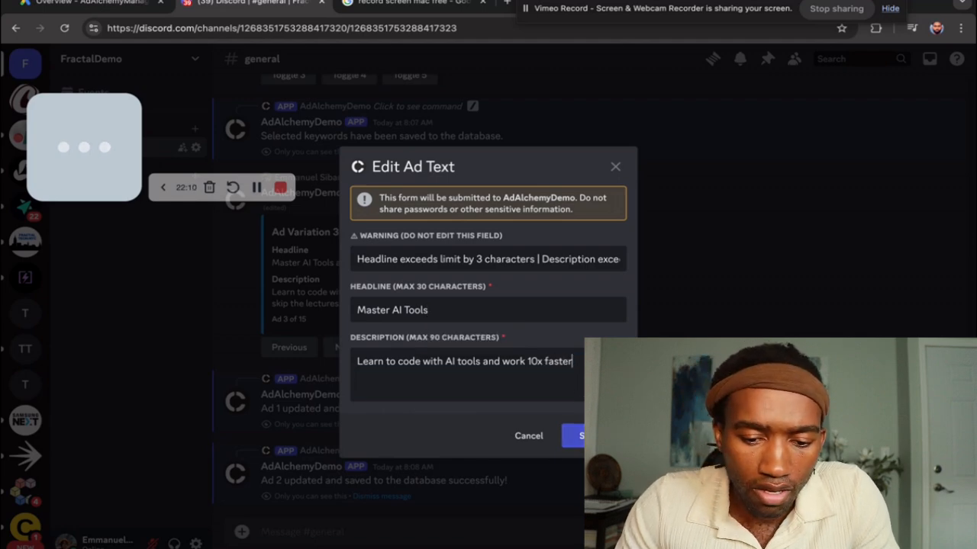
left_click(572, 436)
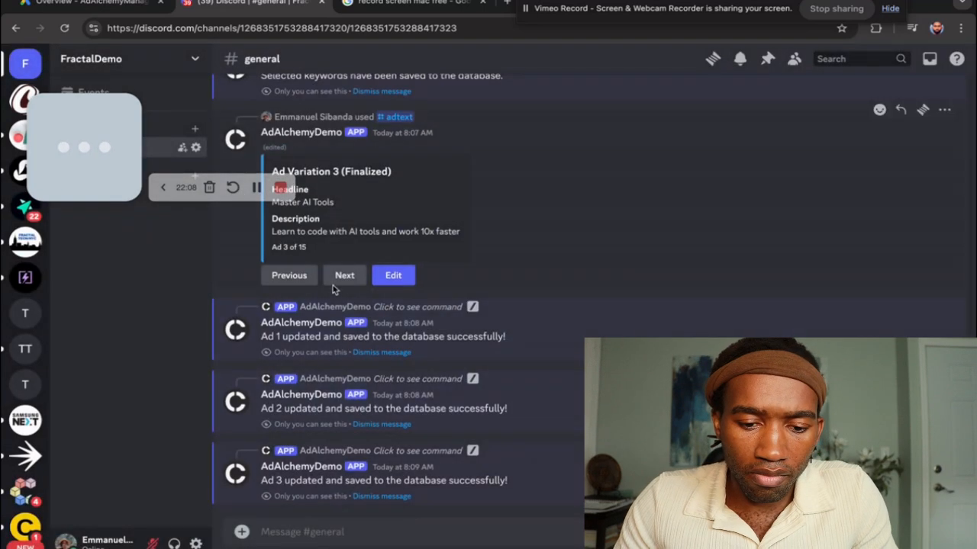
Step: Open Ad Variation 4 for editing and shorten its headline to "Join a Tight-Knit"
left_click(336, 276)
left_click(393, 275)
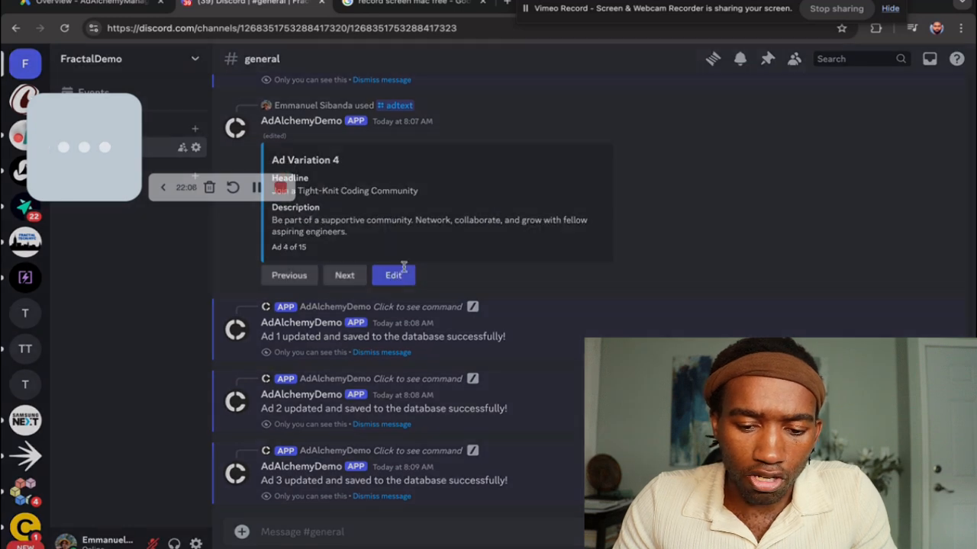
left_click_drag(436, 310, 537, 310)
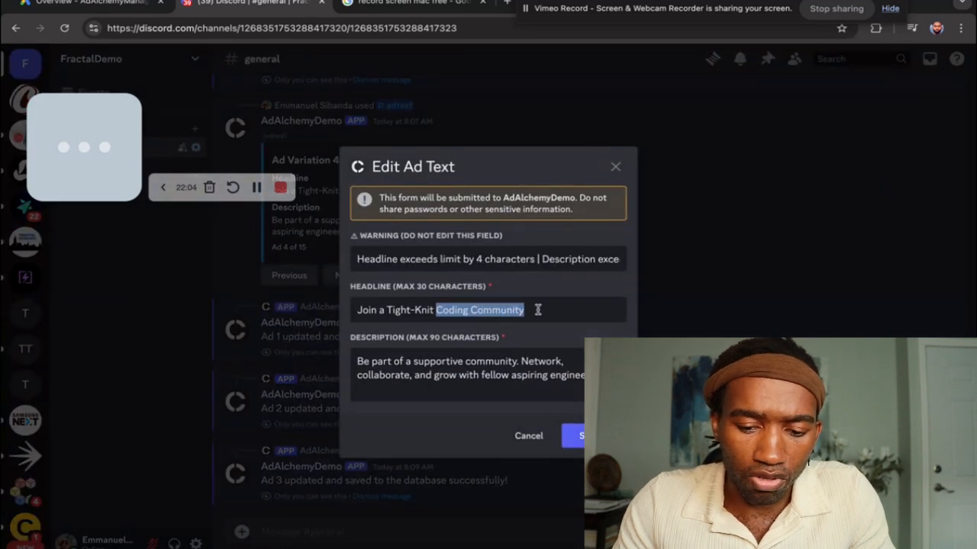
key("BackSpace")
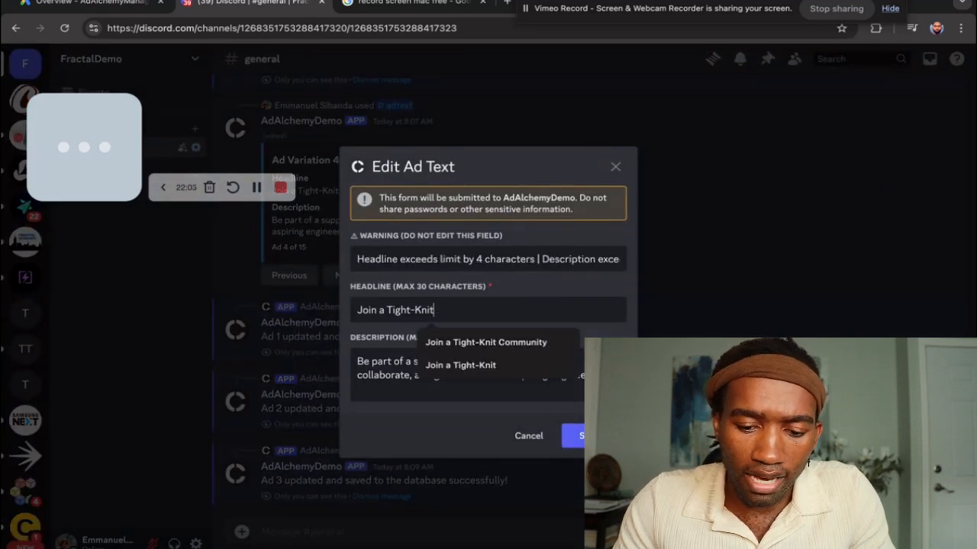
left_click(481, 292)
Step: Shorten the fourth ad's description to "Be part of a supportive community." and submit the edited ad text
left_click_drag(522, 363, 584, 375)
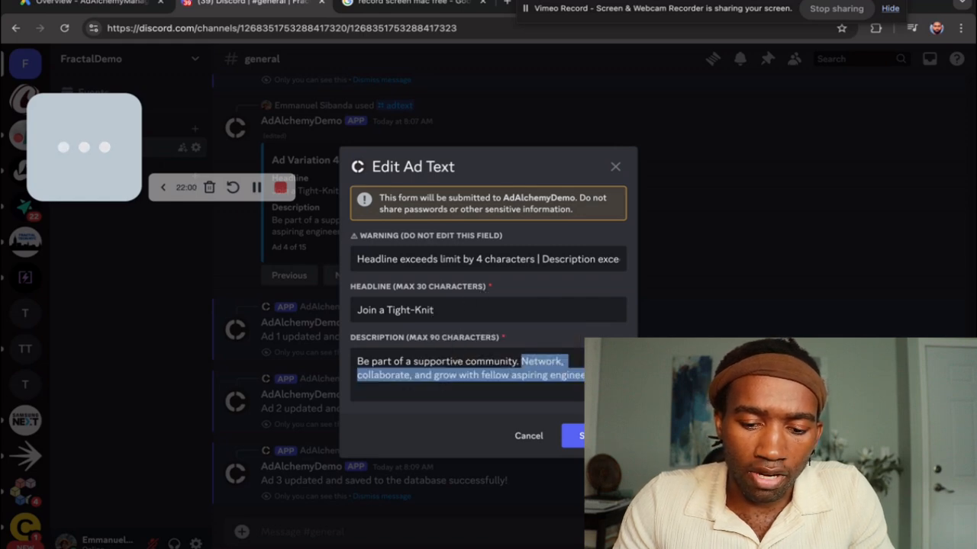
key("BackSpace")
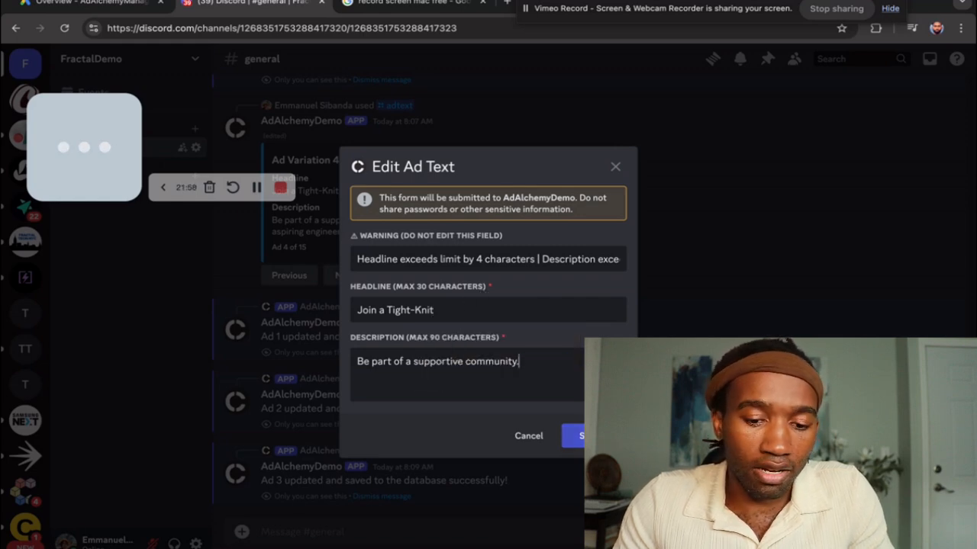
left_click(574, 435)
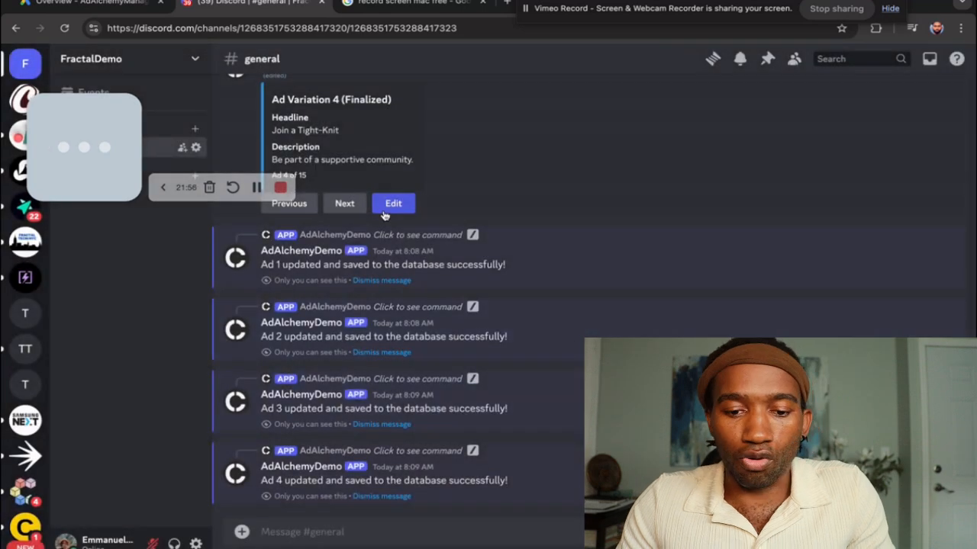
Step: Open Ad Variation 5 for editing and shorten its headline to "Finance to Software Engineer"
left_click(345, 204)
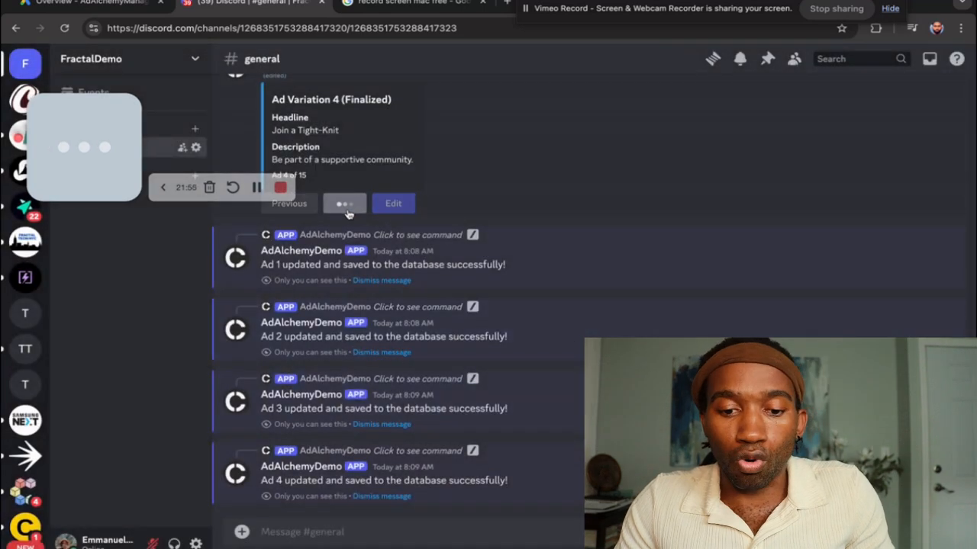
left_click(392, 204)
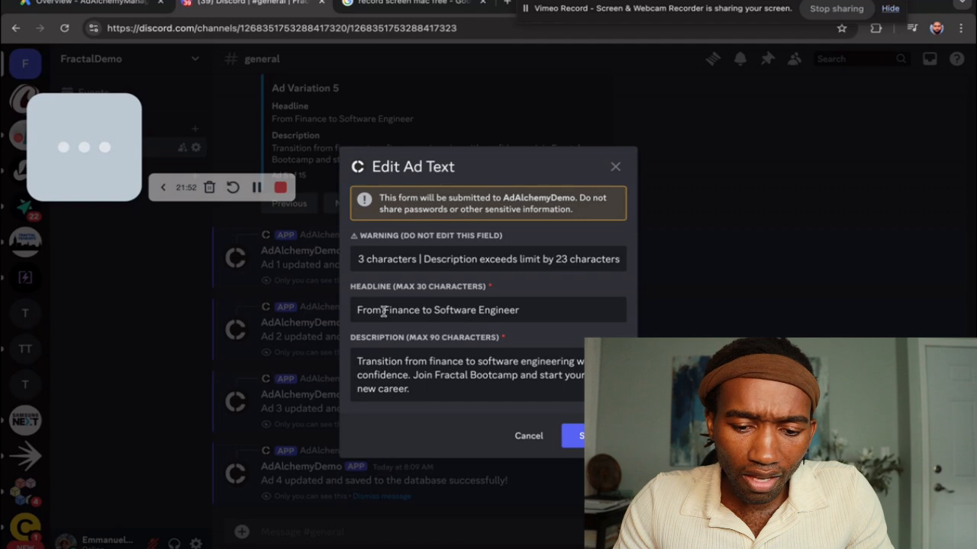
left_click(383, 312)
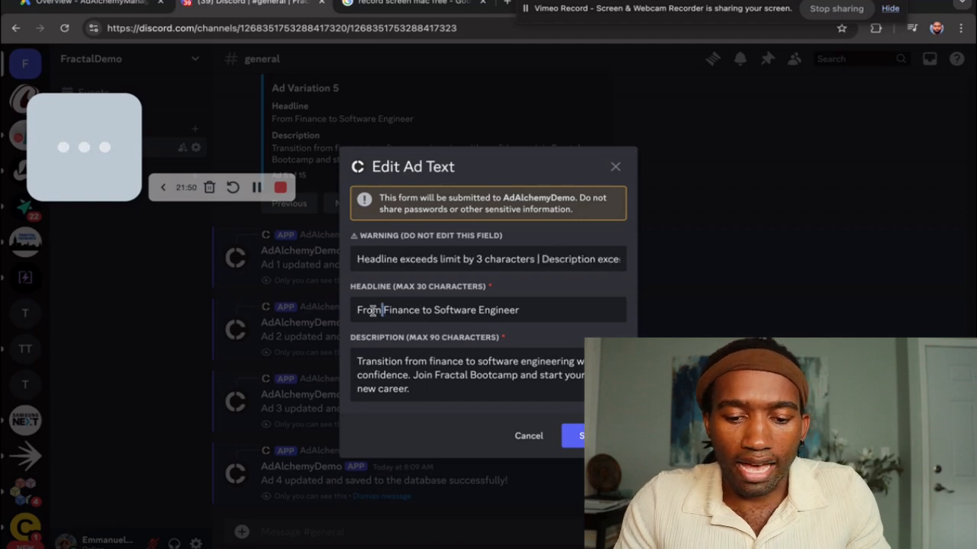
double_click(370, 310)
key("BackSpace")
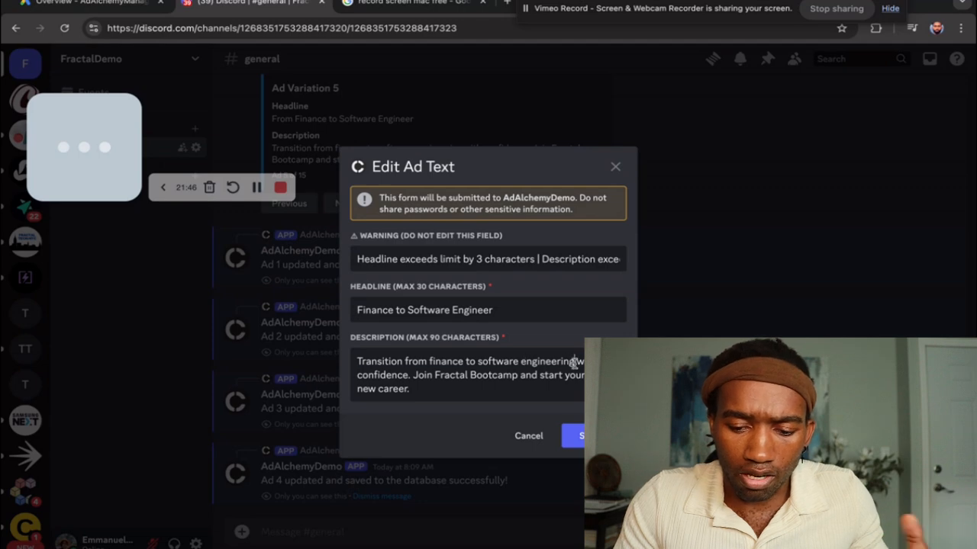
Step: Shorten the fifth ad's description to "Transition from finance to software engineering" and submit the edited ad text
left_click_drag(575, 362, 416, 391)
key("BackSpace")
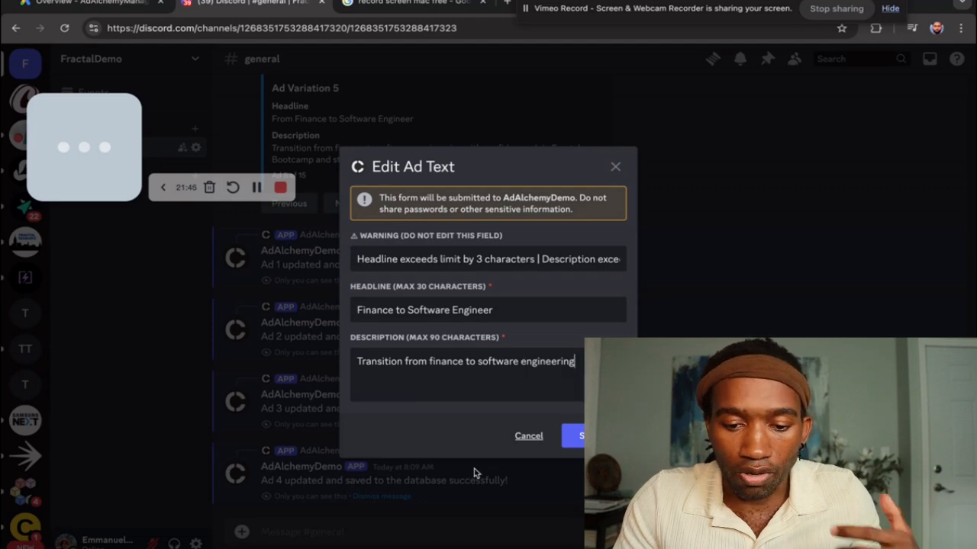
left_click(572, 436)
Step: Open Ad Variation 6 for editing, shorten its description to "Transform into a high-velocity startup engineer" and submit it
scroll(417, 251, "up", 1)
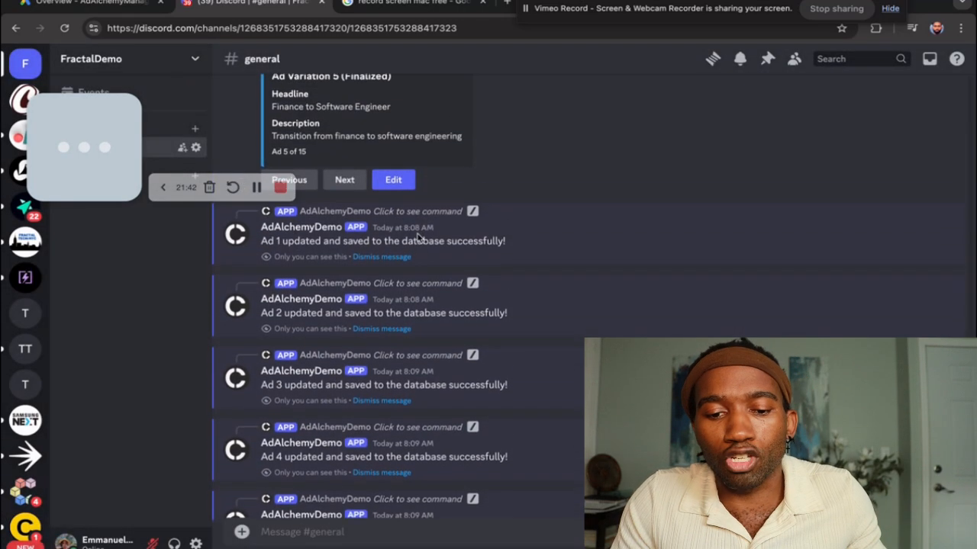
left_click(350, 189)
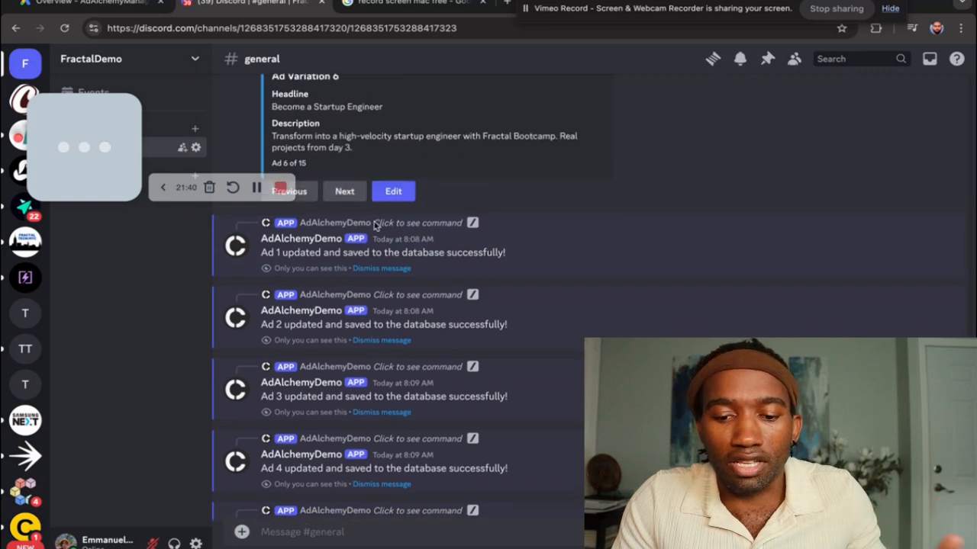
left_click(394, 222)
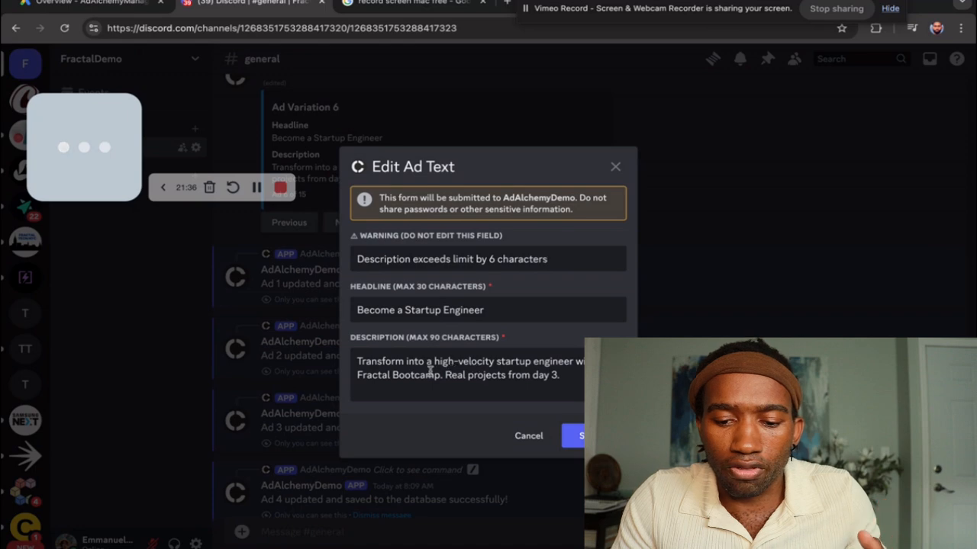
left_click_drag(568, 365, 561, 377)
key("BackSpace")
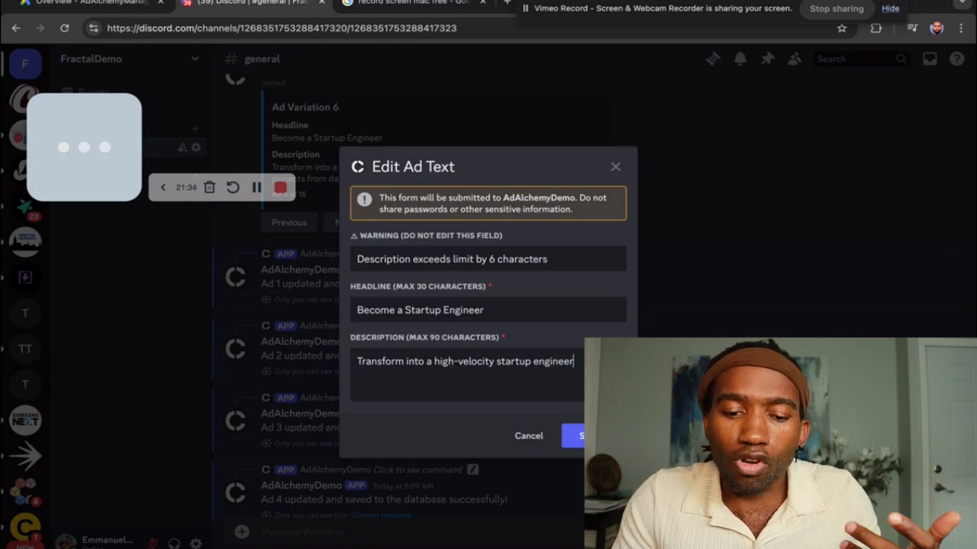
left_click(574, 436)
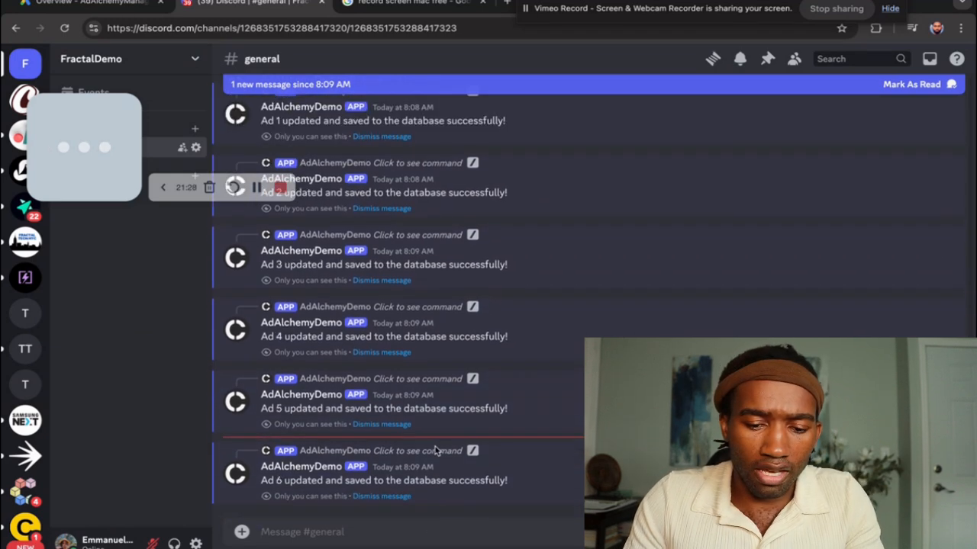
Step: Run the bot's /adbudget command in the general channel to view the campaign budgets
type("/")
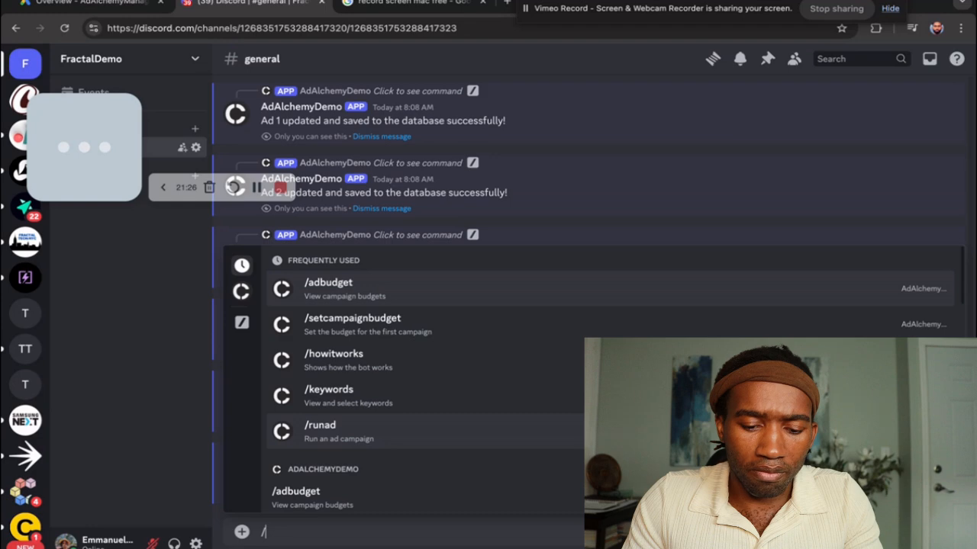
key("Return")
key("Return")
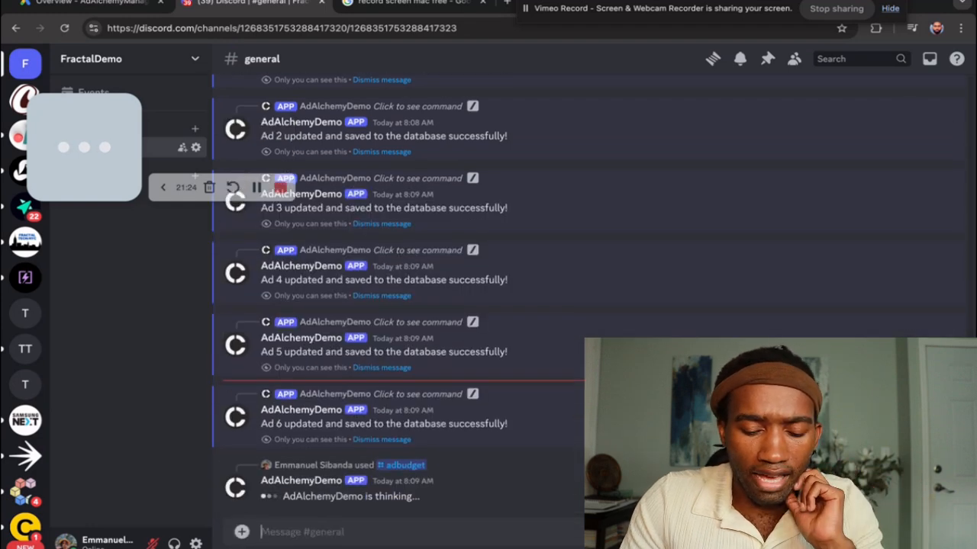
Step: Authorize AdAnalyzer with the first listed Google account and return to the general channel in Discord
left_click(508, 496)
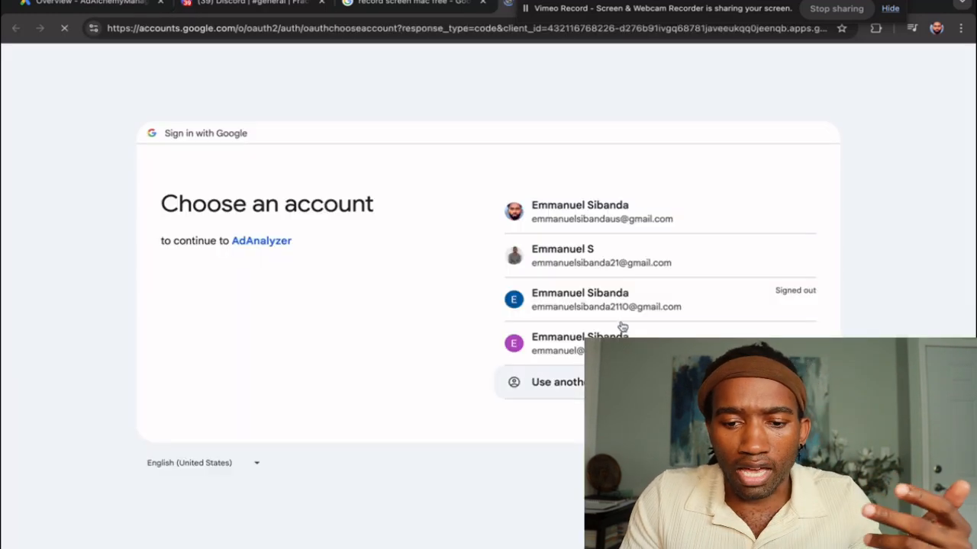
left_click(587, 215)
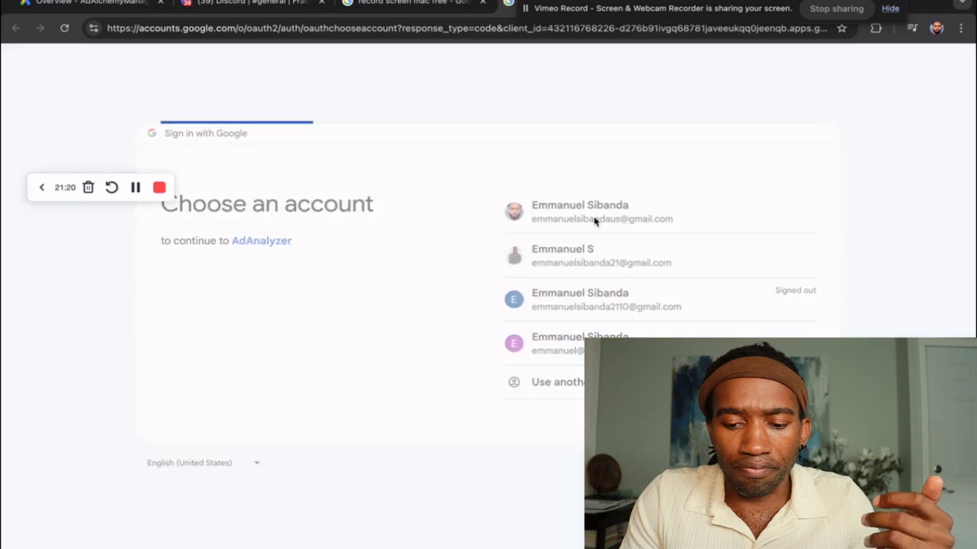
left_click(541, 406)
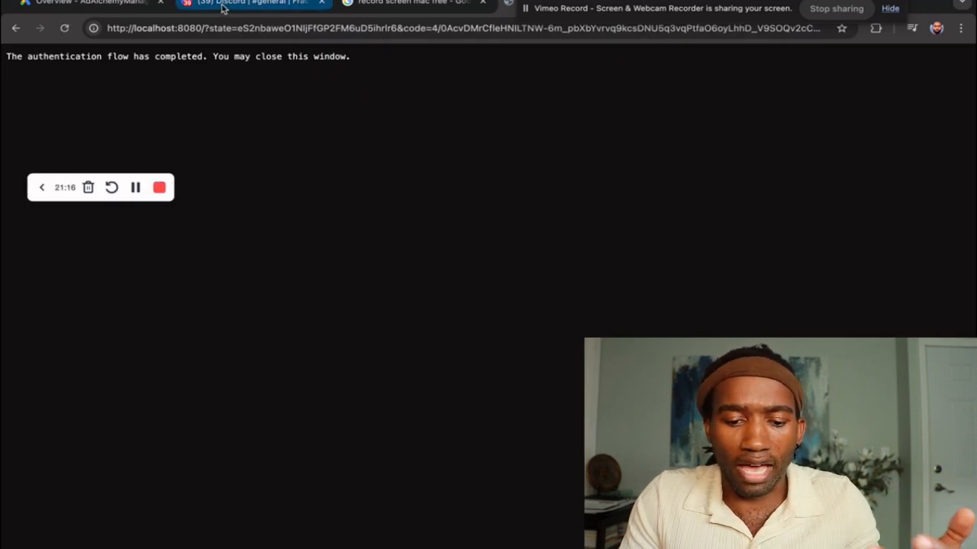
left_click(221, 6)
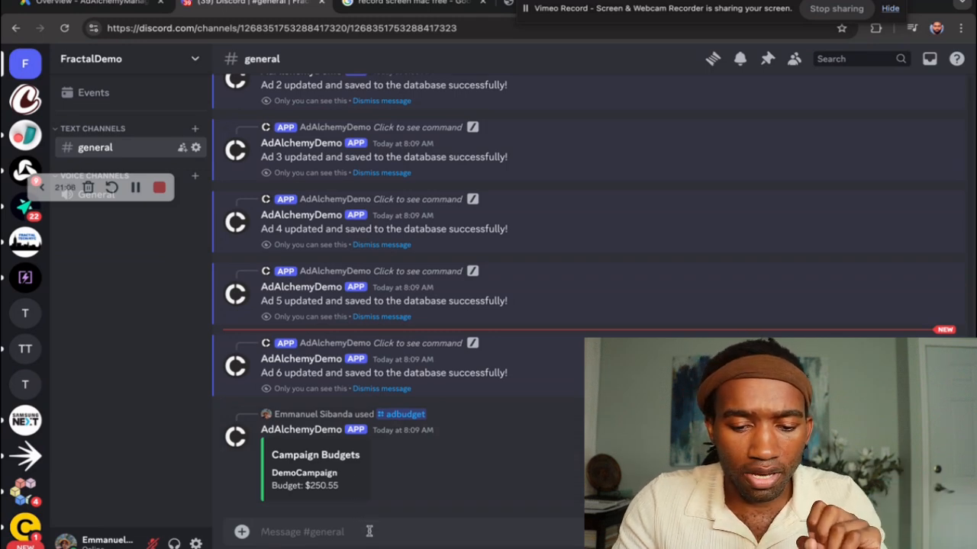
Step: Set the campaign budget to 1008.89 with the /setcampaignbudget command and authorize AdAnalyzer with the first listed Google account
type("/")
key("Down")
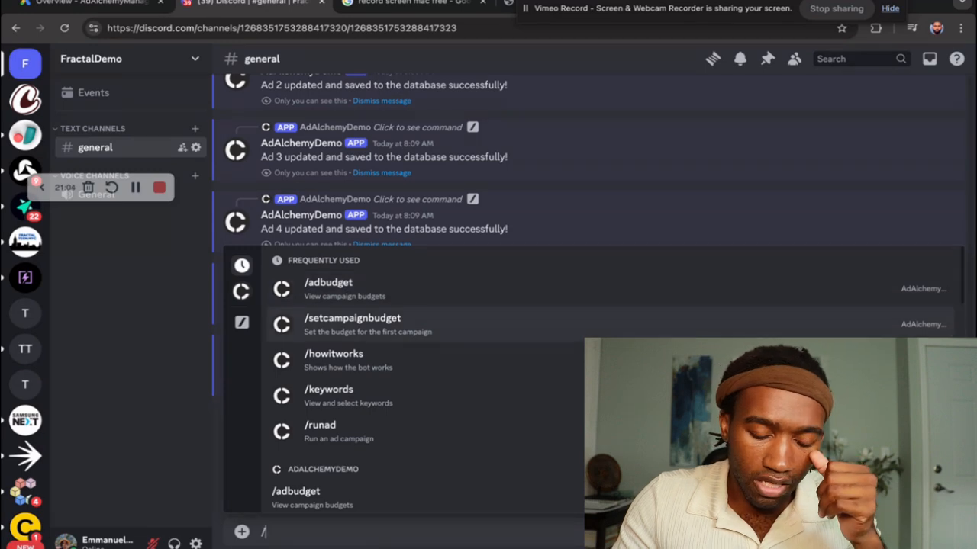
key("Return")
key("Return")
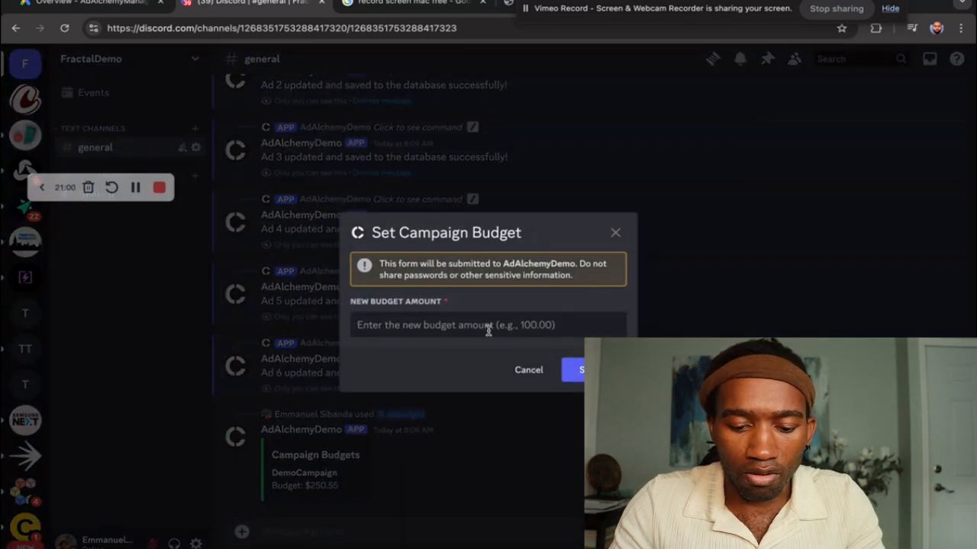
type("1000")
key("BackSpace")
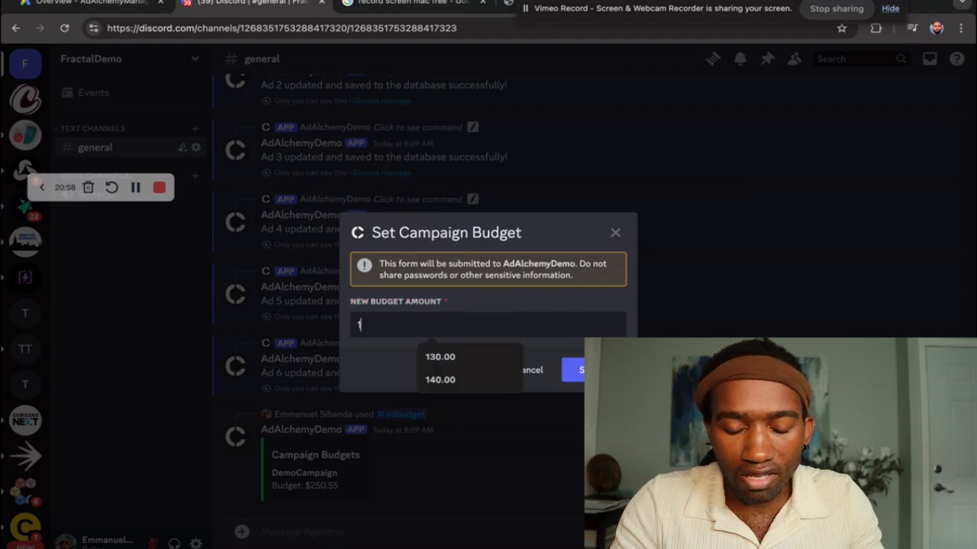
type("008.89")
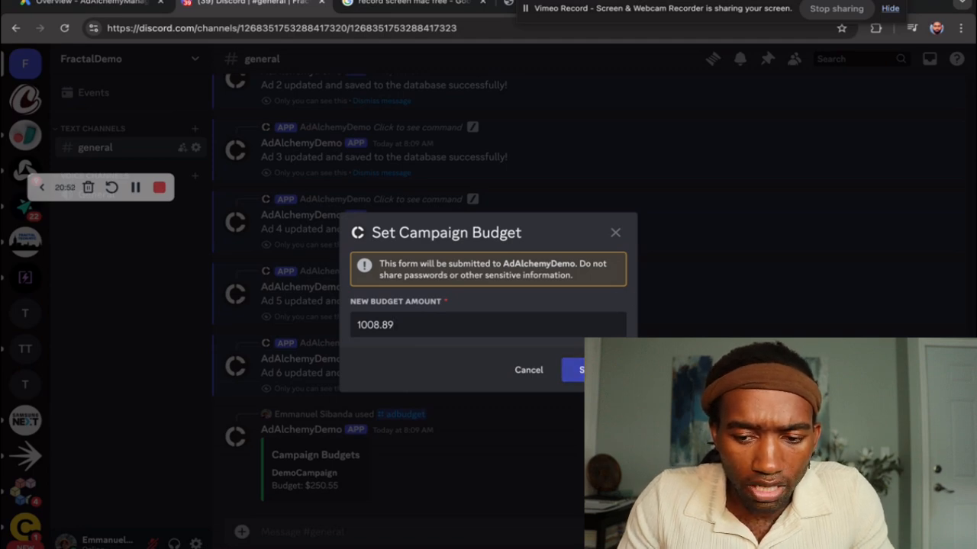
key("Return")
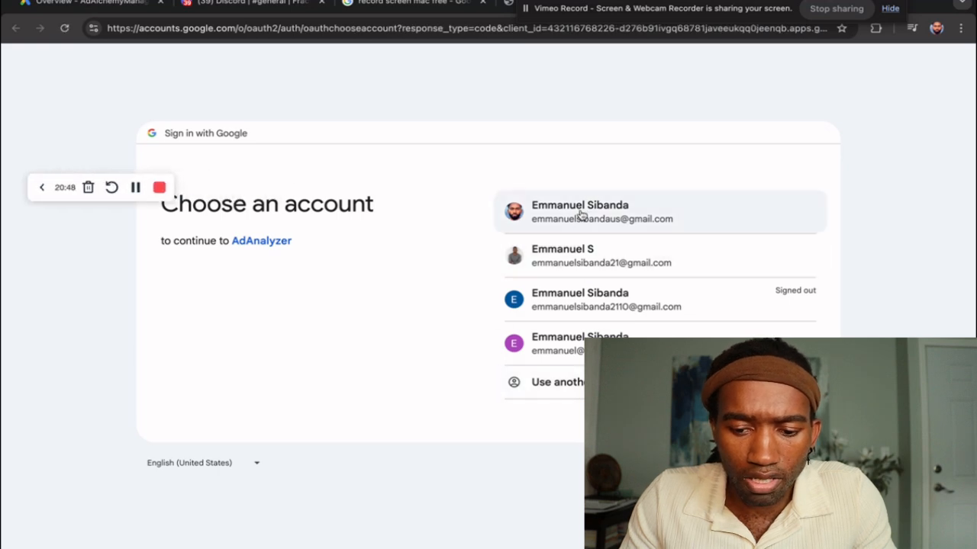
left_click(579, 216)
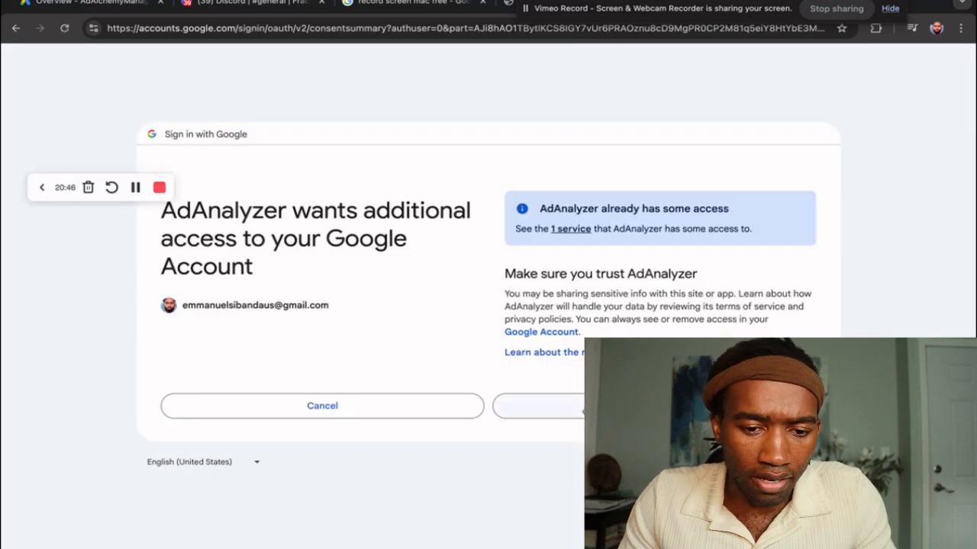
left_click(610, 406)
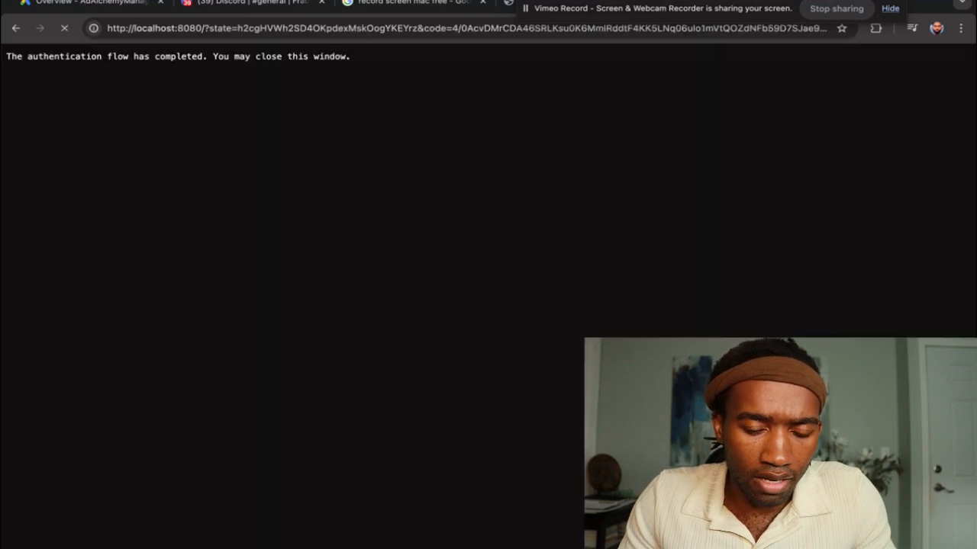
Step: Return to the general channel in Discord and run the bot's /adbudget command to view the campaign budgets
left_click(268, 3)
type("/")
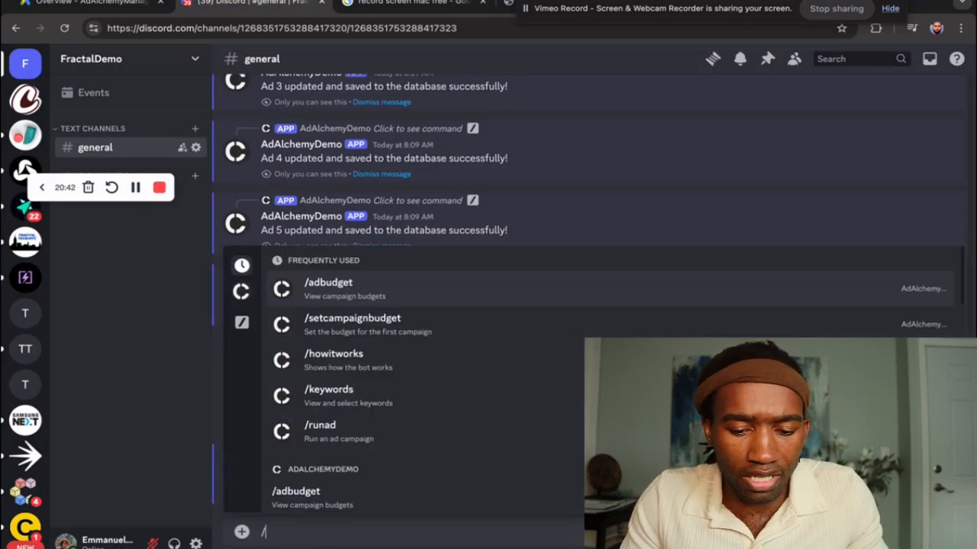
key("Return")
key("Return")
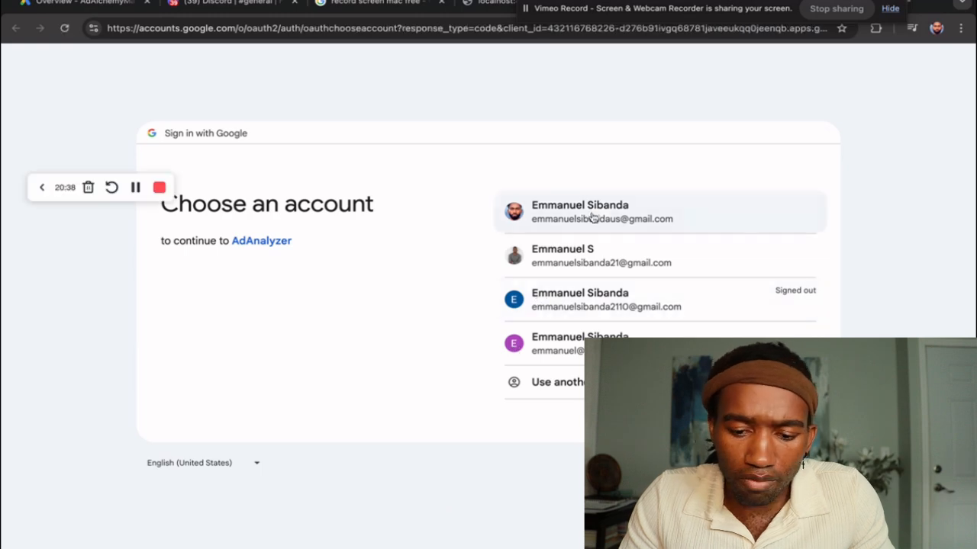
Step: Authorize AdAnalyzer with the first listed Google account and go back to the general channel in Discord
left_click(591, 218)
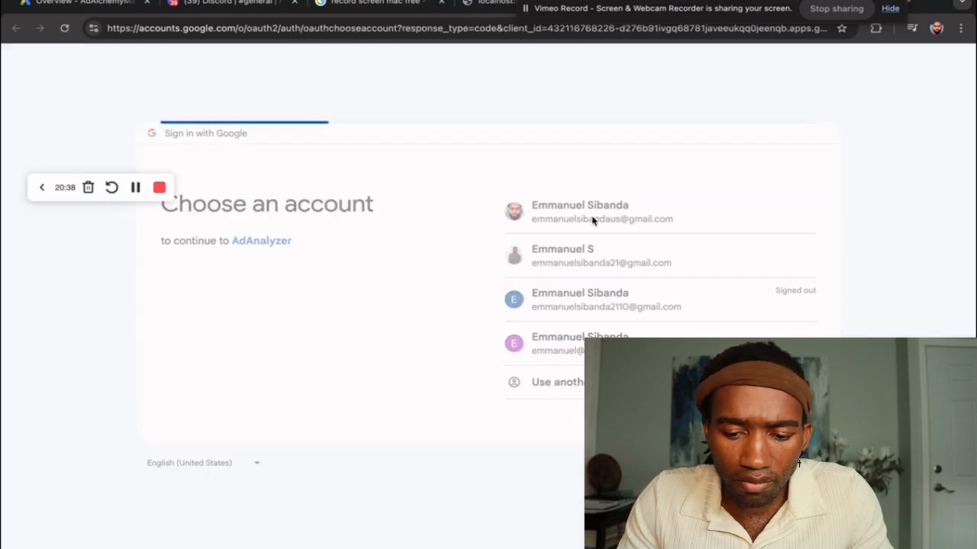
left_click(561, 405)
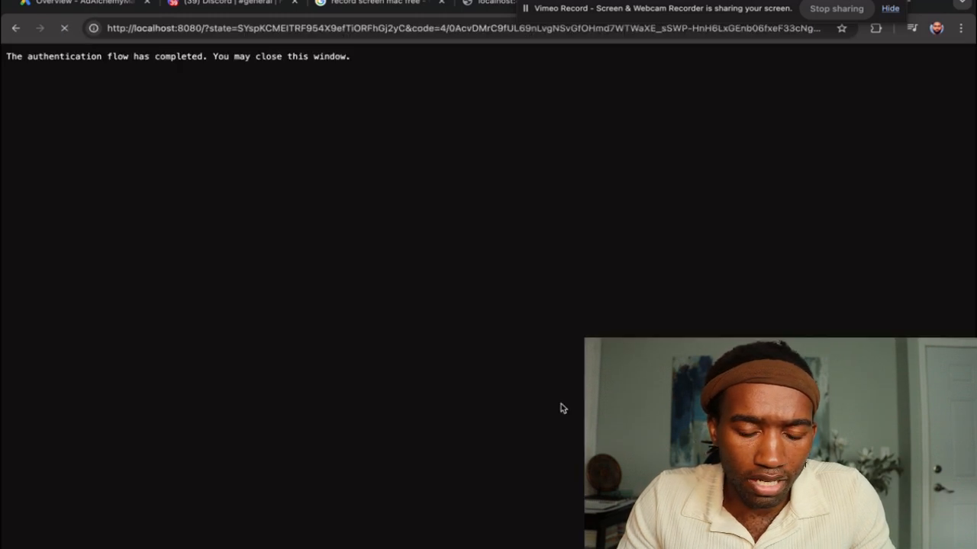
left_click(252, 7)
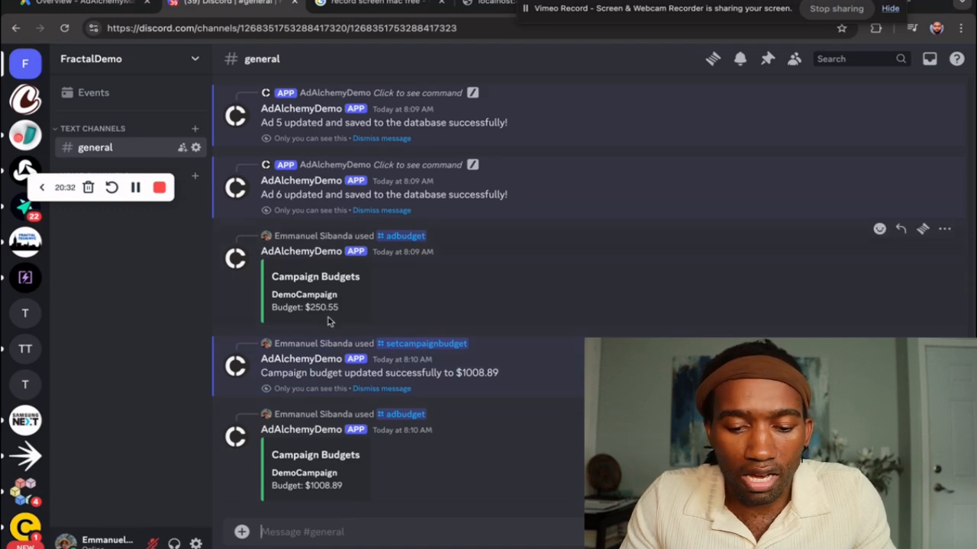
Step: Run the bot's /business command in the general channel to view the business information
type("/")
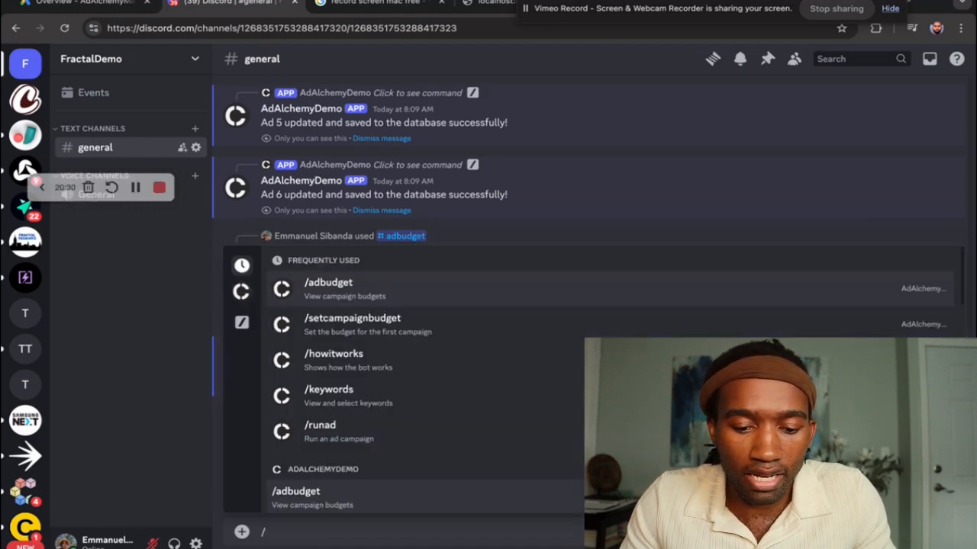
key("Down")
key("Down")
key("Down")
key("Down")
key("Down")
key("Down")
key("Down")
key("Up")
key("Up")
key("Up")
key("Up")
key("Up")
key("Up")
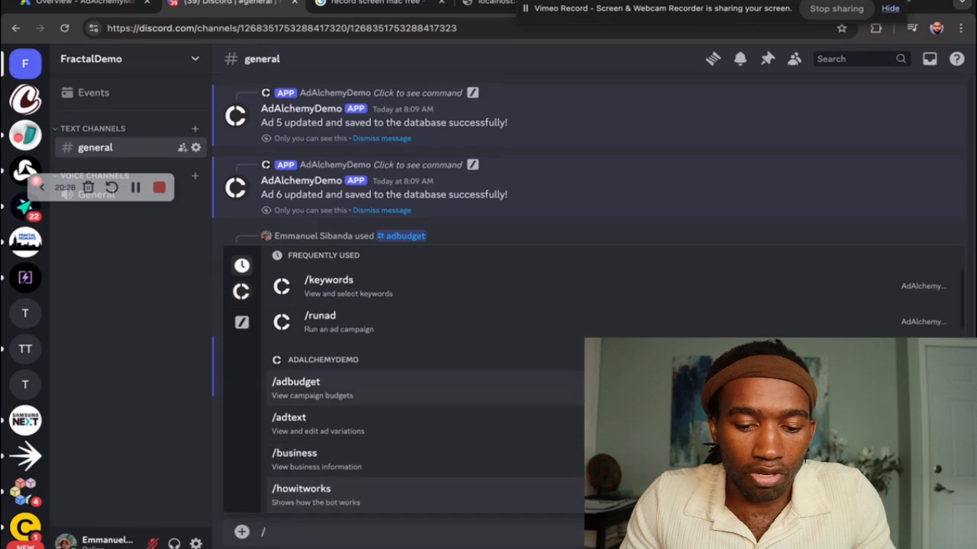
key("Down")
key("Down")
key("Down")
key("Down")
key("Down")
key("Down")
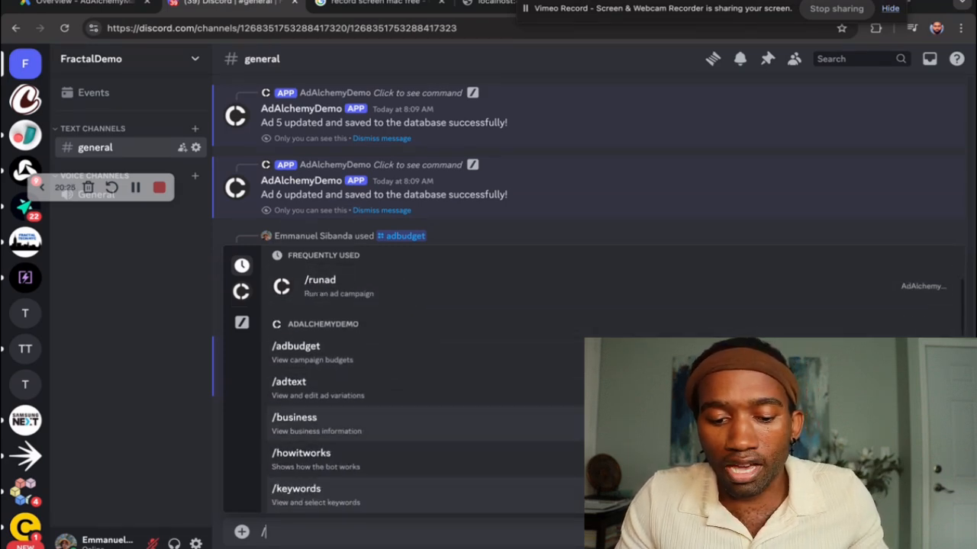
key("Return")
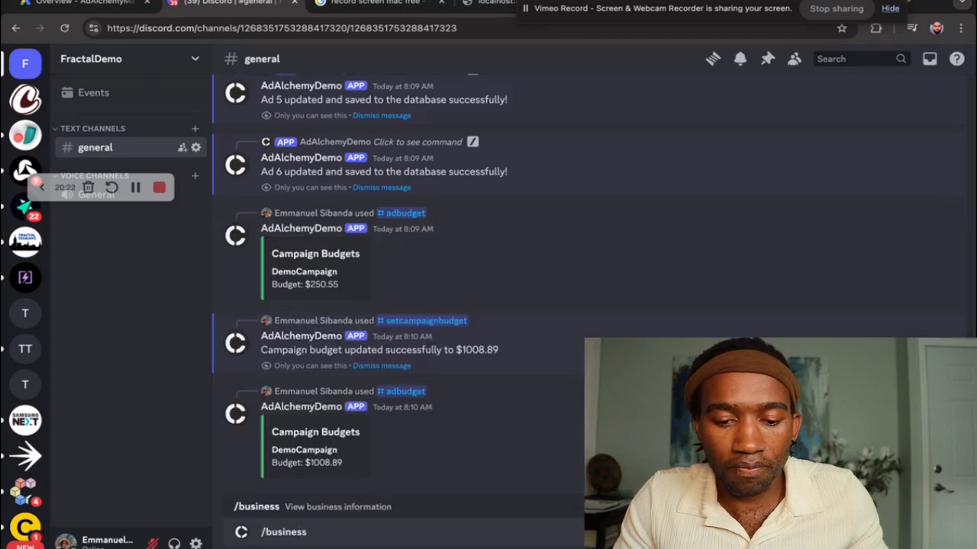
key("Return")
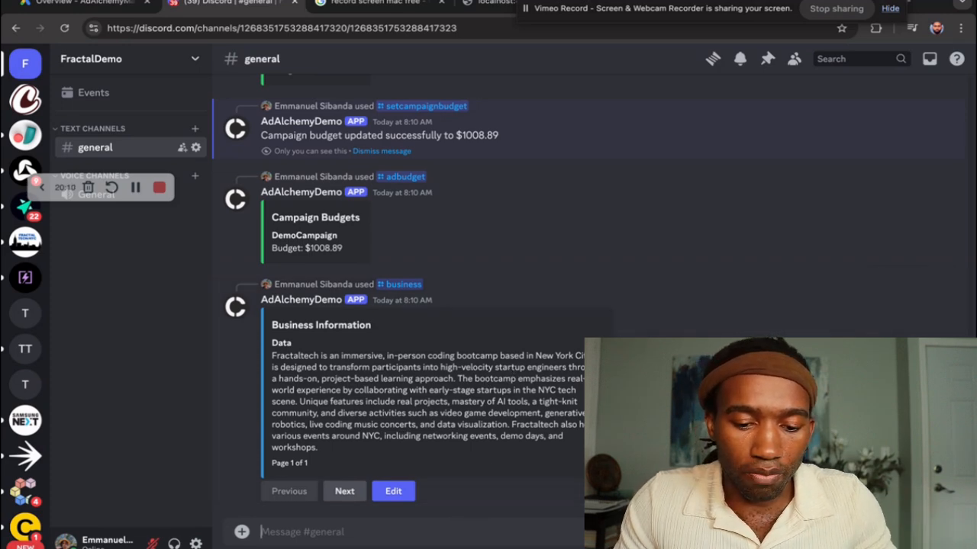
Step: Run the bot's /user_personas command in the general channel to view the user personas
type("/")
key("Down")
key("Down")
key("Down")
key("Down")
key("Down")
key("Down")
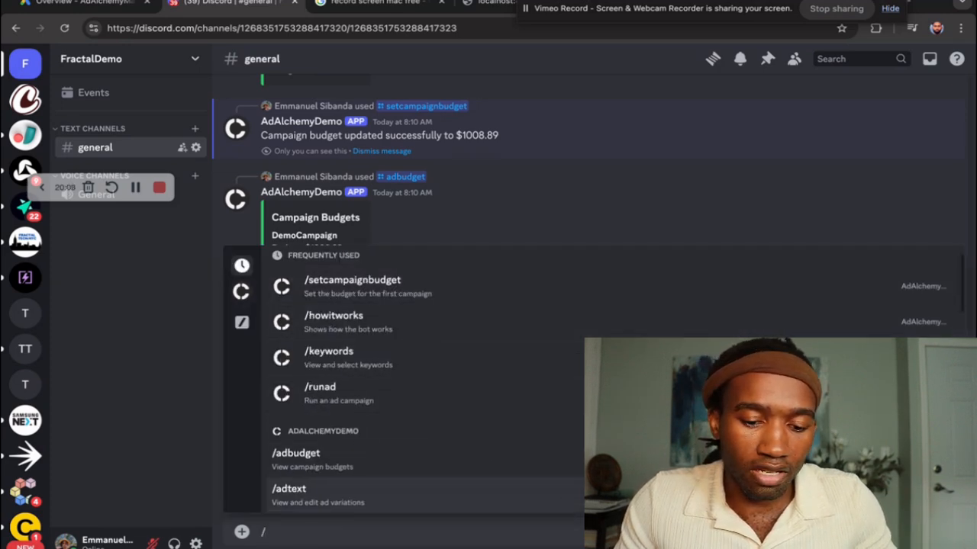
key("Down")
key("Down")
key("Down")
key("Down")
key("Down")
key("Down")
key("Down")
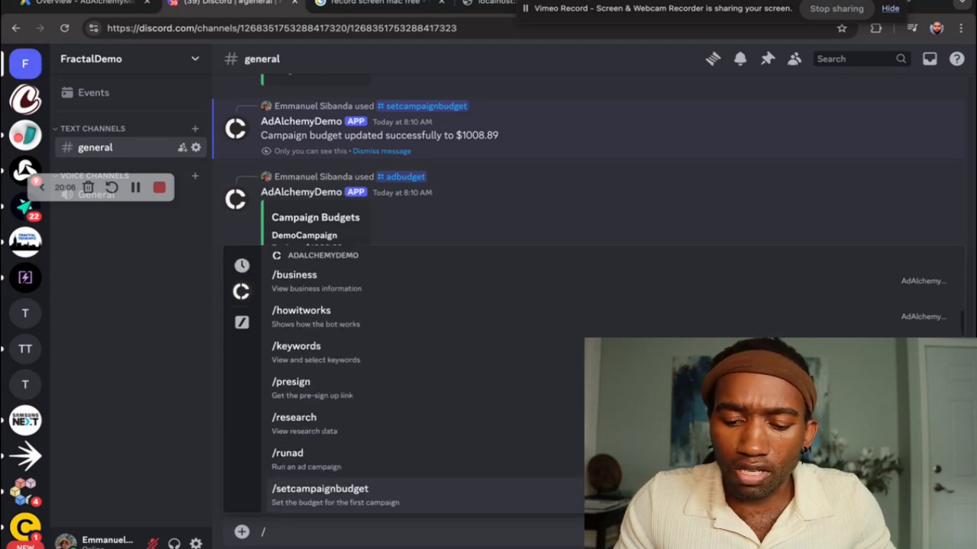
key("Down")
key("Down")
key("Down")
key("Up")
key("Up")
key("Up")
key("Down")
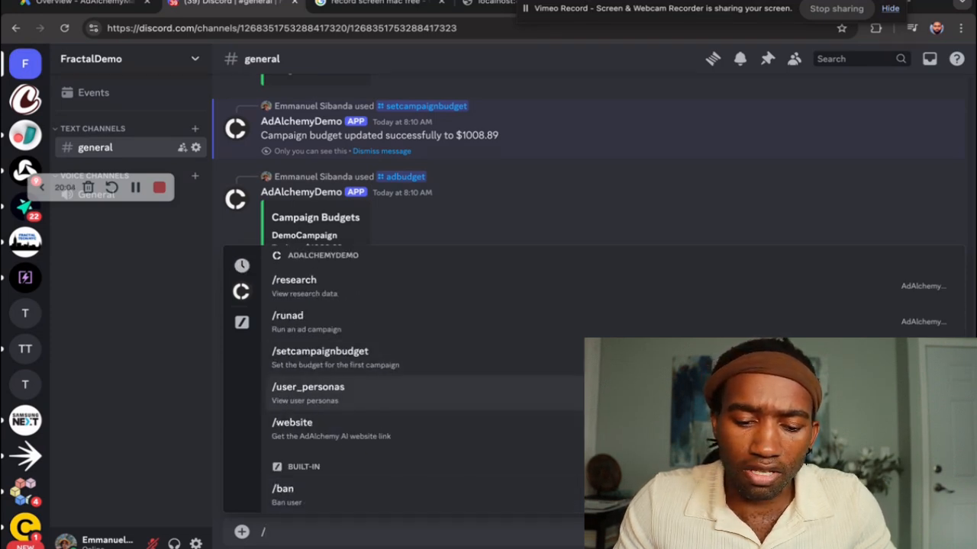
key("Return")
key("Return")
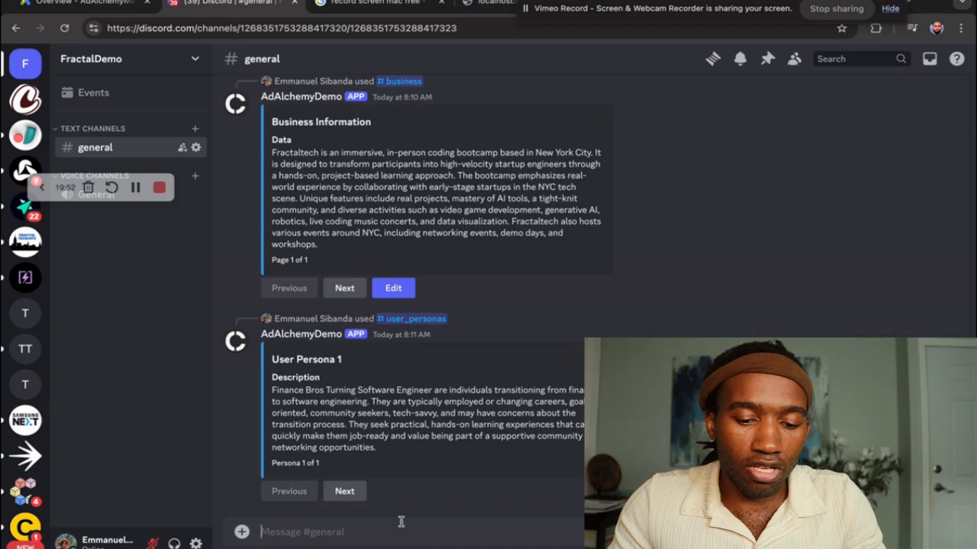
Step: Run the bot's /research command in the general channel to view the research data
type("/")
key("Down")
key("Down")
key("Down")
key("Down")
key("Down")
key("Down")
key("Down")
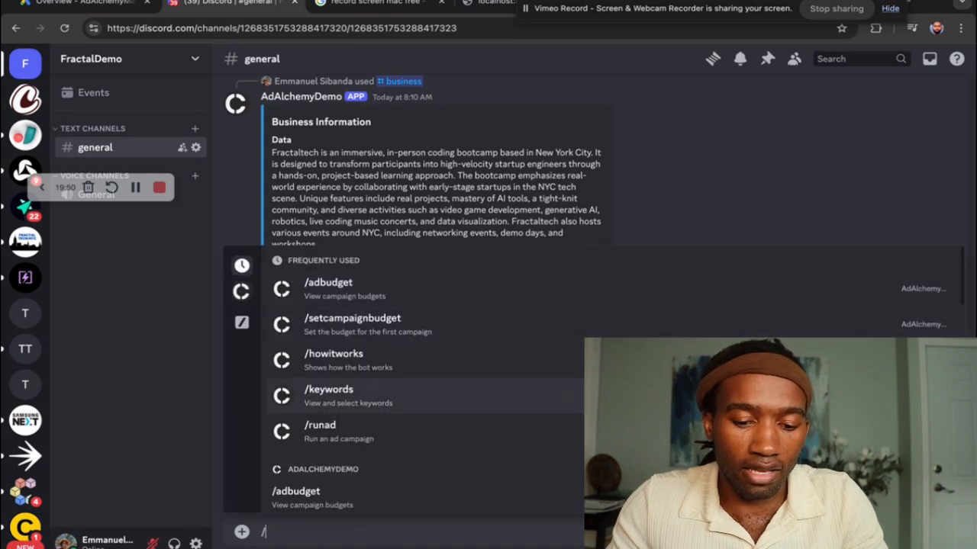
key("Down")
key("Down")
key("Down")
key("Down")
key("Down")
key("Down")
key("Down")
key("Down")
key("Down")
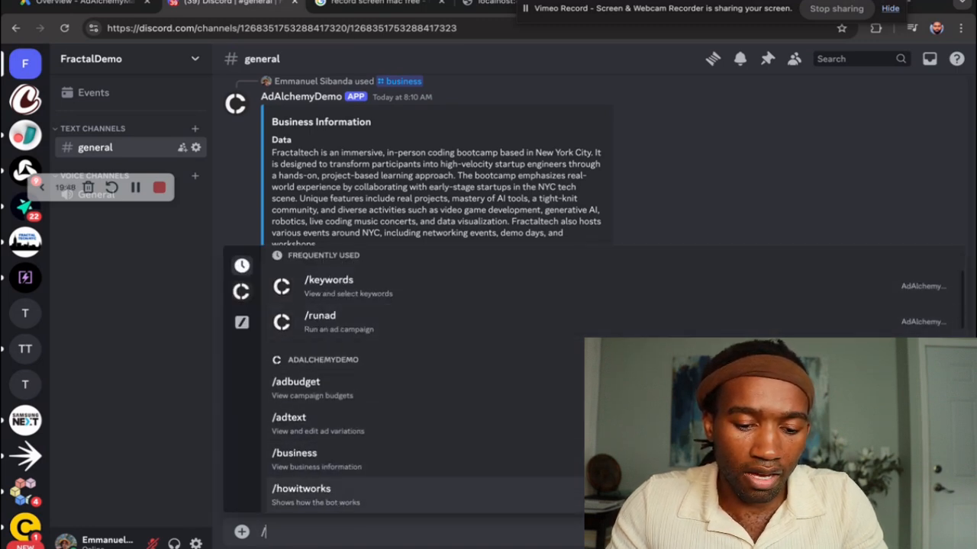
key("Up")
key("Up")
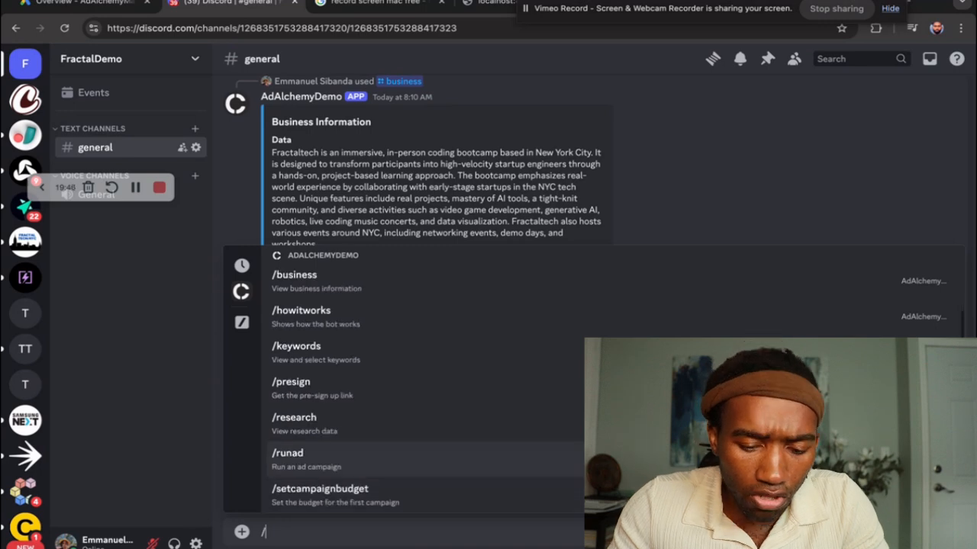
key("Down")
key("Down")
key("Down")
key("Down")
key("Up")
key("Down")
key("Down")
key("Down")
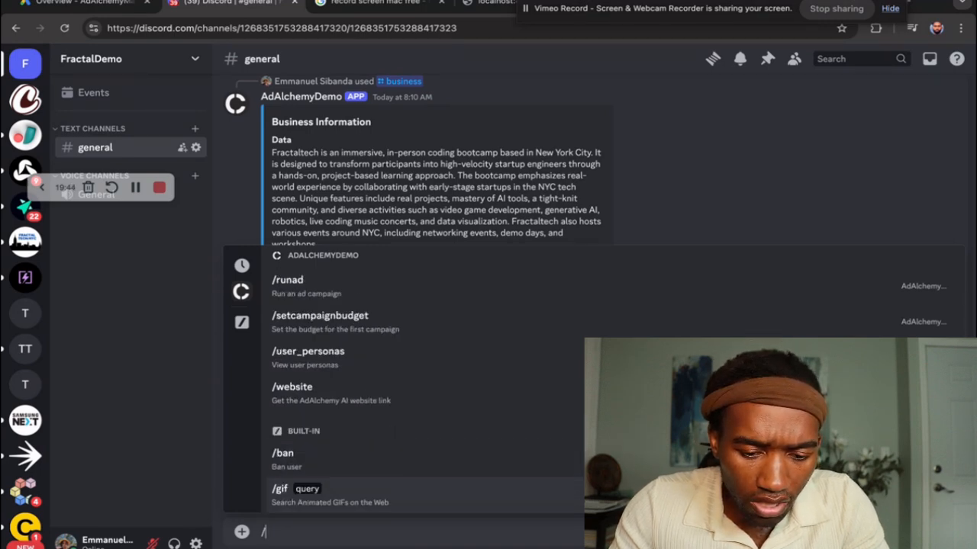
key("Up")
key("Up")
key("Up")
key("Up")
key("Up")
key("Up")
key("Up")
key("Up")
key("Down")
key("Down")
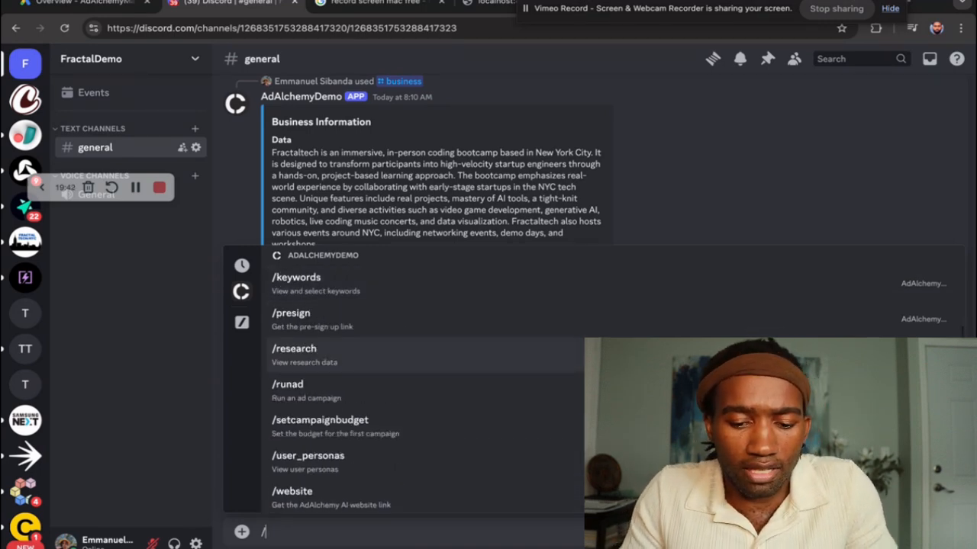
key("Return")
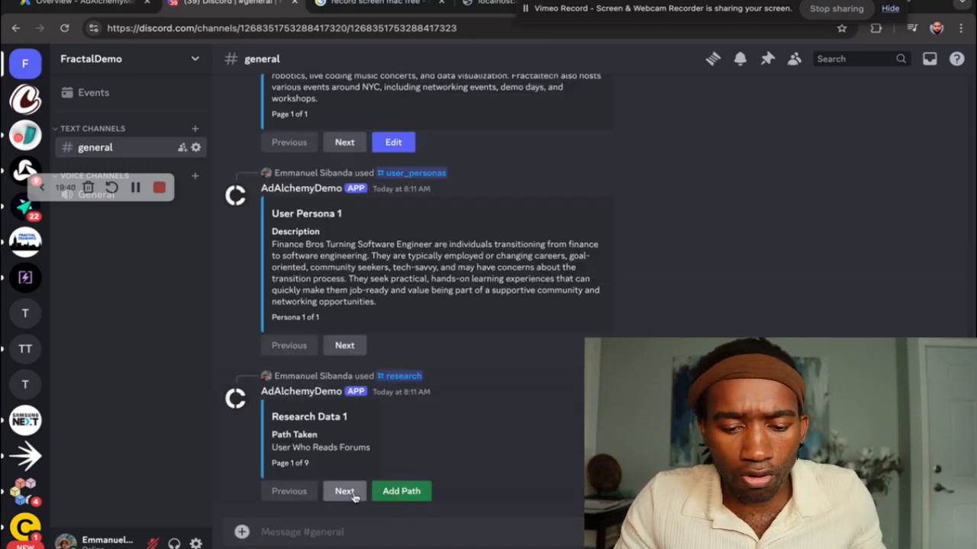
Step: Page through the research data to Research Data 4 and bring up the list of slash commands
left_click(352, 496)
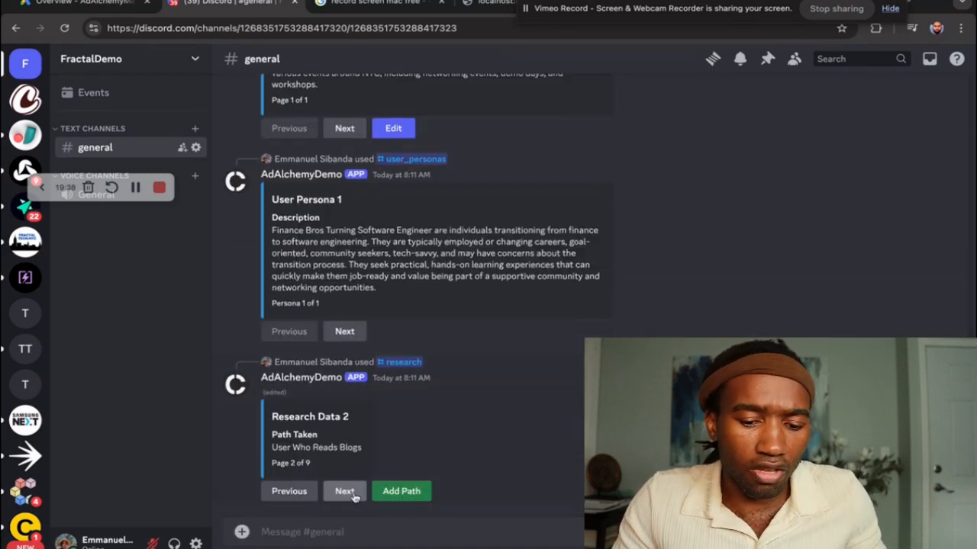
left_click(352, 496)
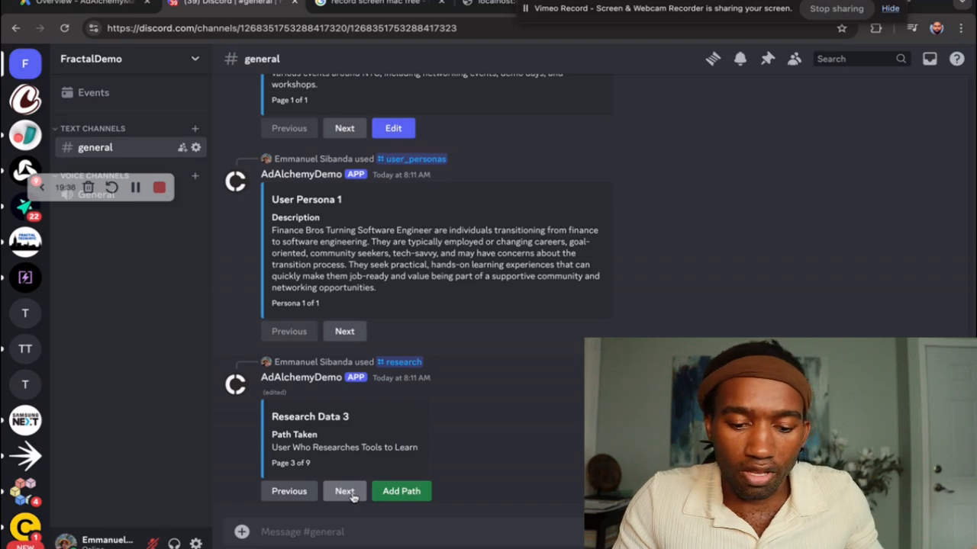
left_click(353, 496)
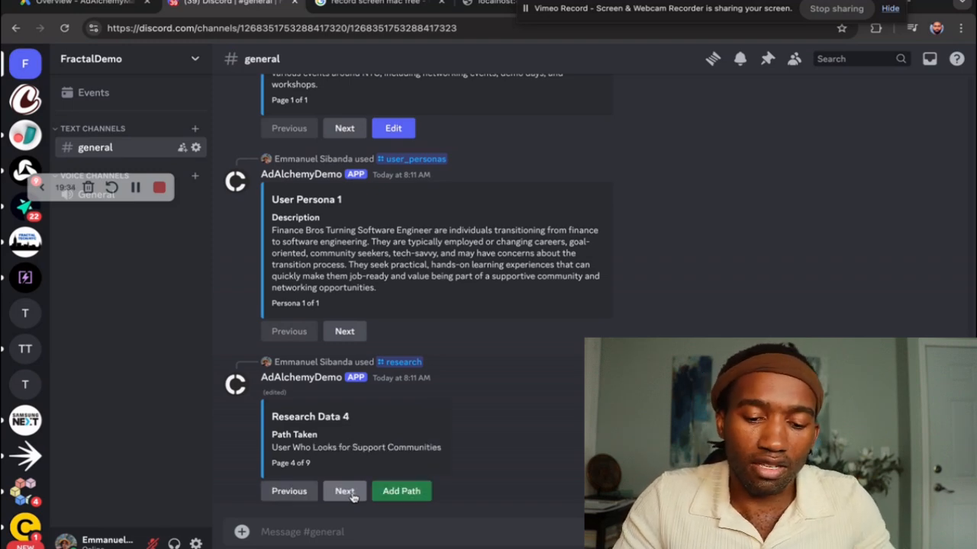
left_click(355, 535)
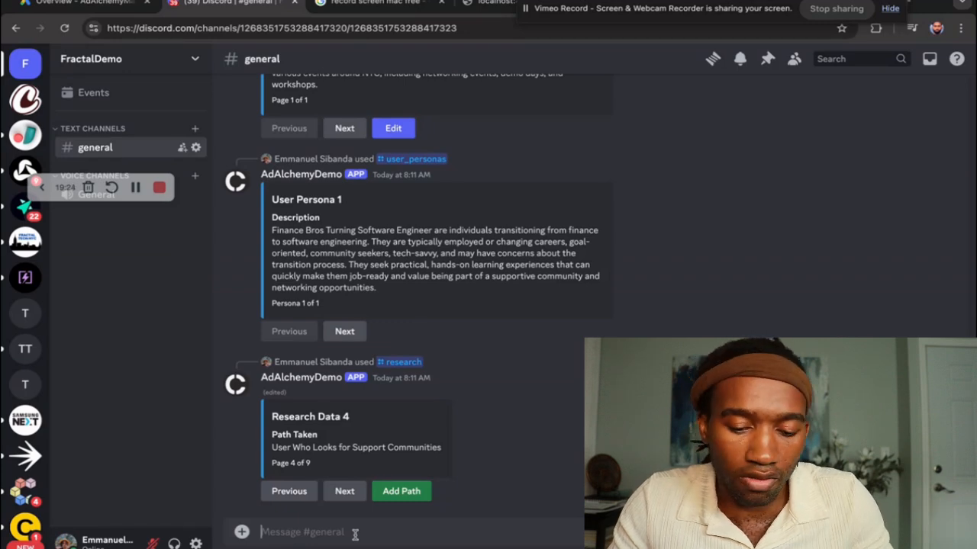
type("/")
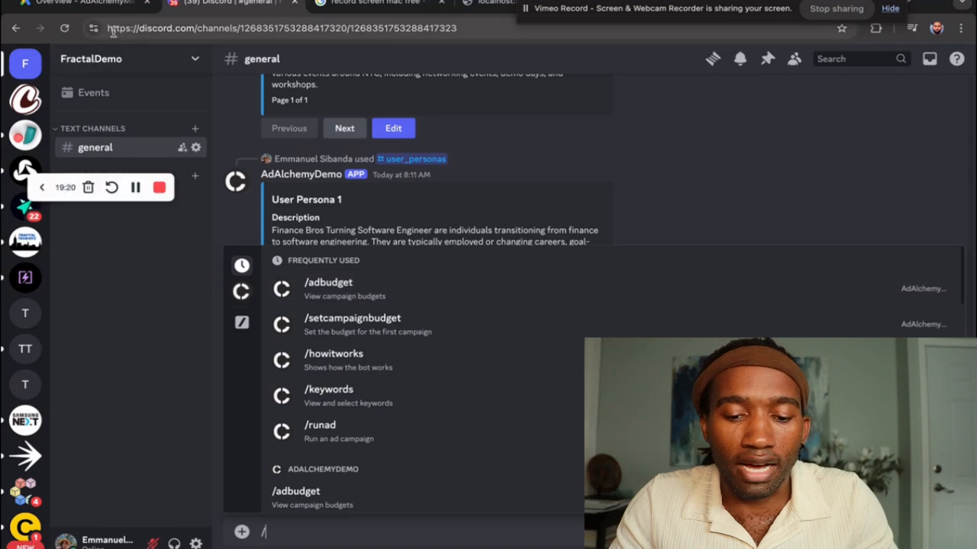
Step: Switch to Google Ads, review the DemoCampaign overview and return to the overview of all campaigns
left_click(101, 4)
scroll(358, 335, "down", 1)
mouse_move(353, 371)
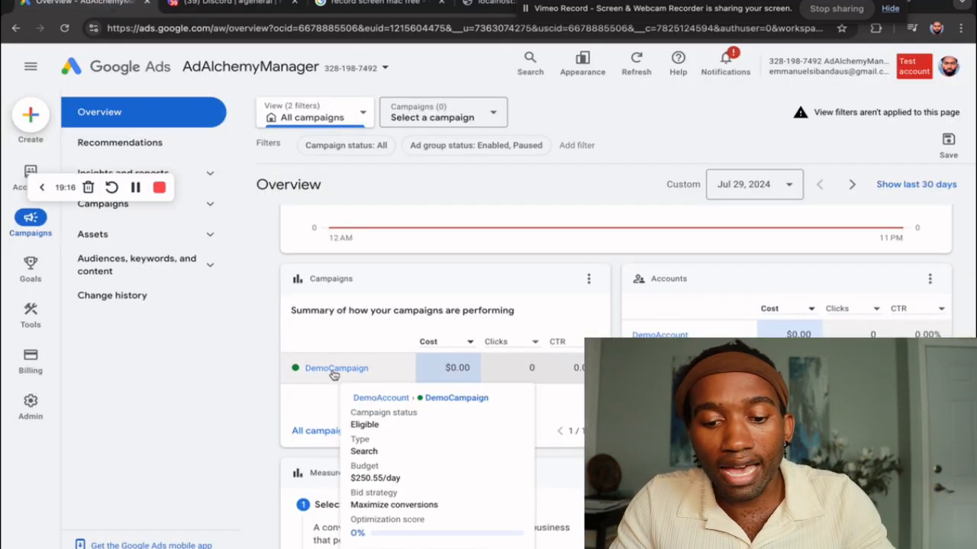
left_click(334, 371)
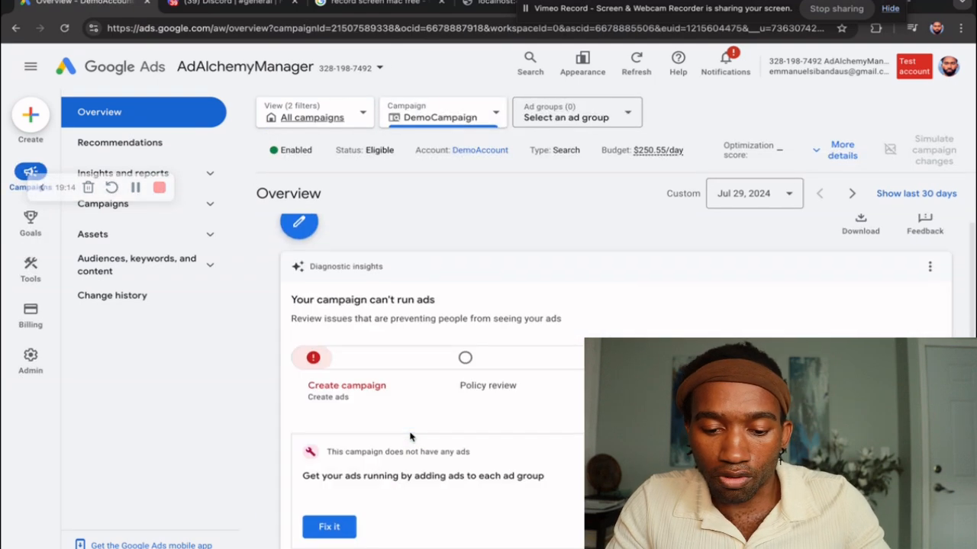
scroll(409, 437, "down", 2)
scroll(410, 437, "down", 6)
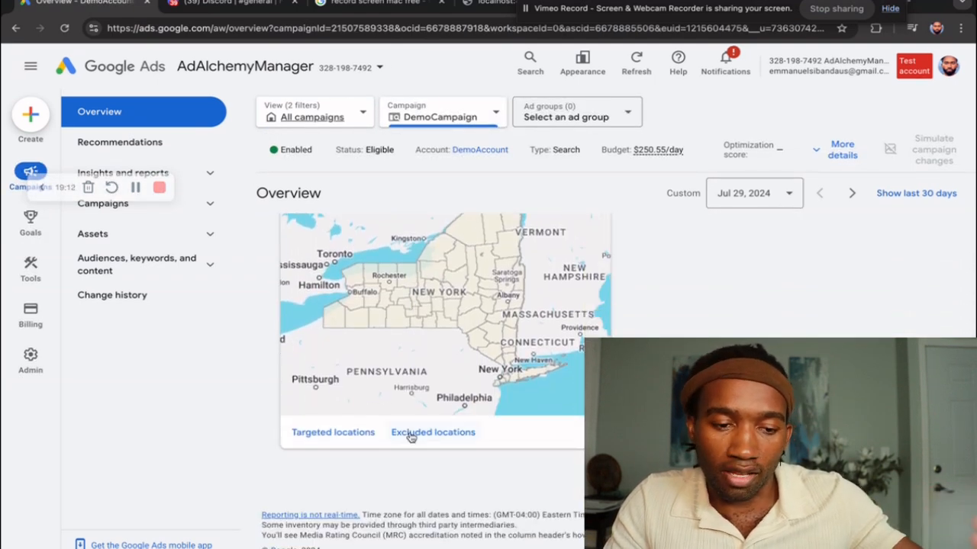
scroll(410, 437, "up", 8)
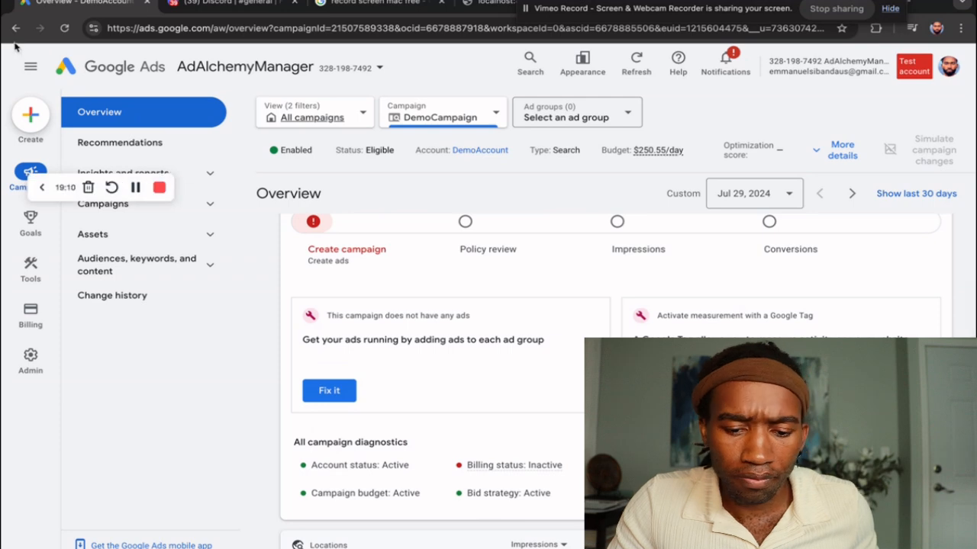
left_click(15, 28)
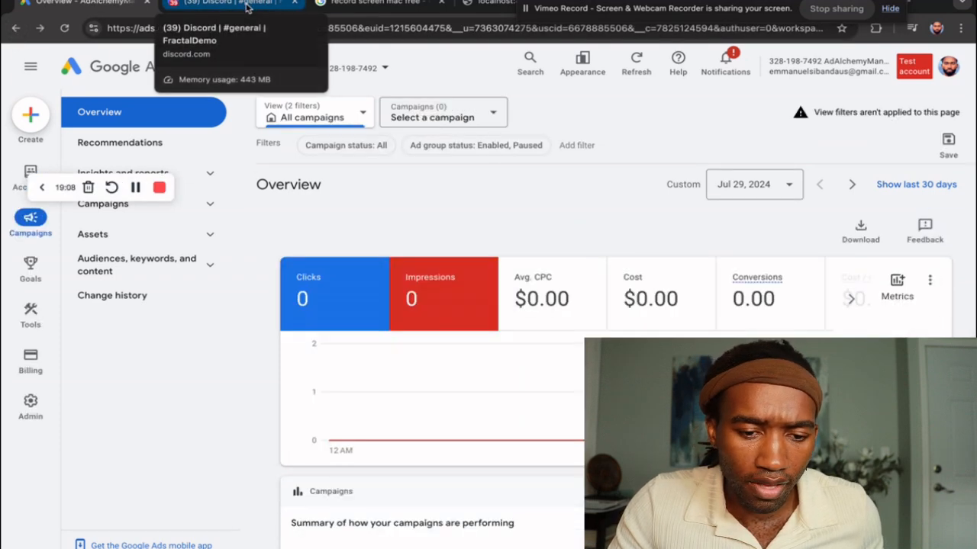
Step: Switch back to Discord, run the bot's /runad command and answer Yes to both campaign confirmation questions
left_click(228, 3)
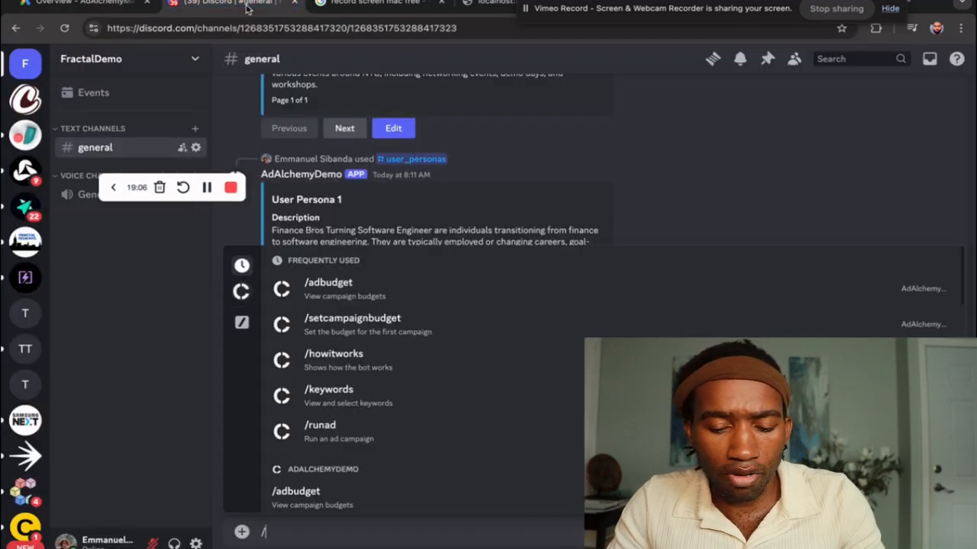
left_click(369, 429)
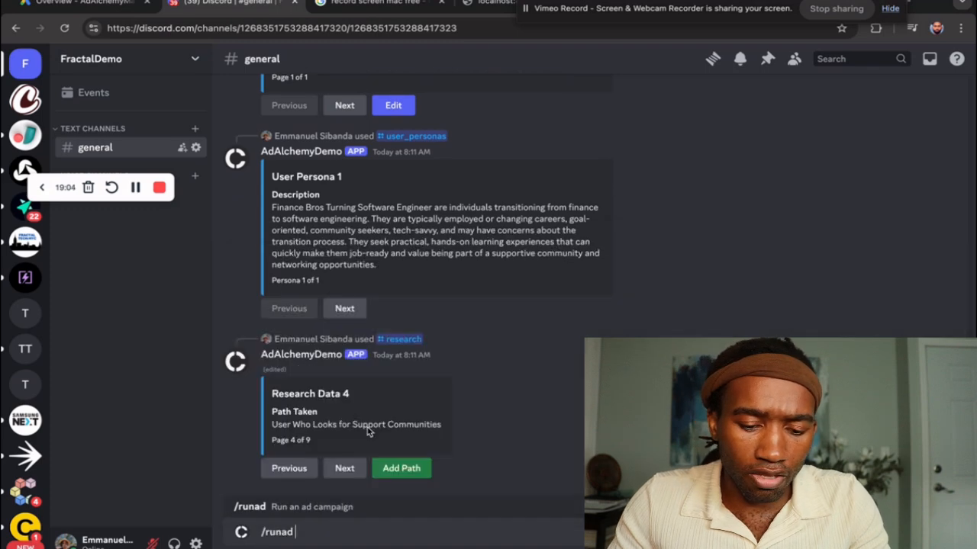
key("Return")
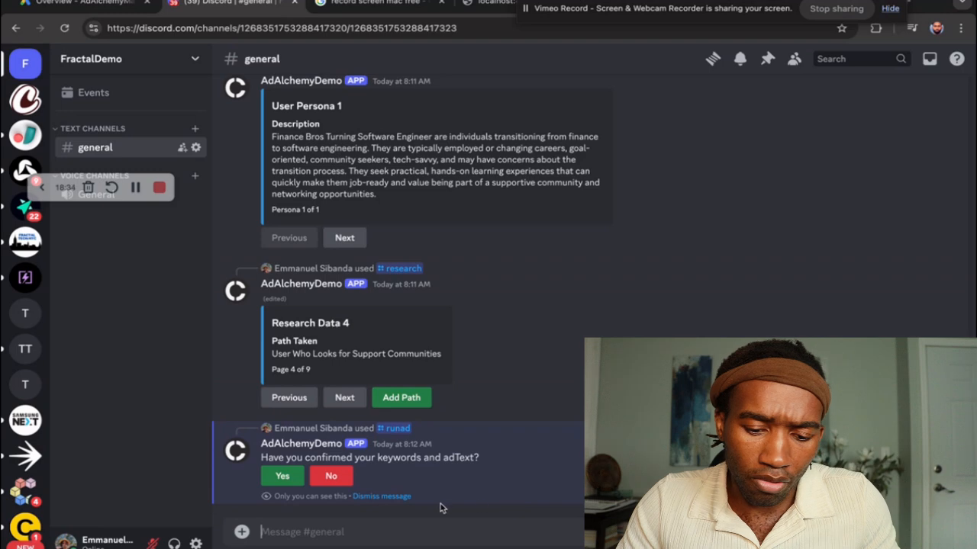
left_click(282, 477)
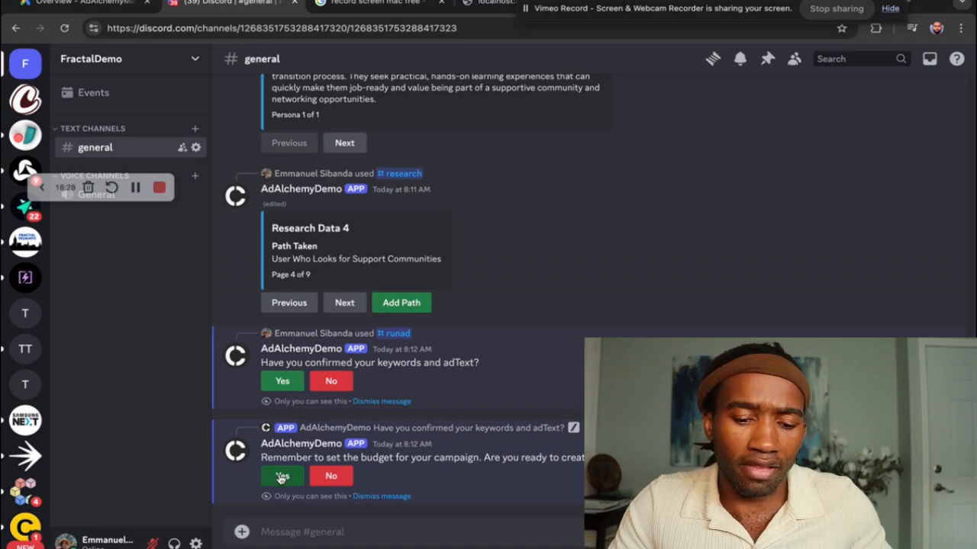
left_click(281, 476)
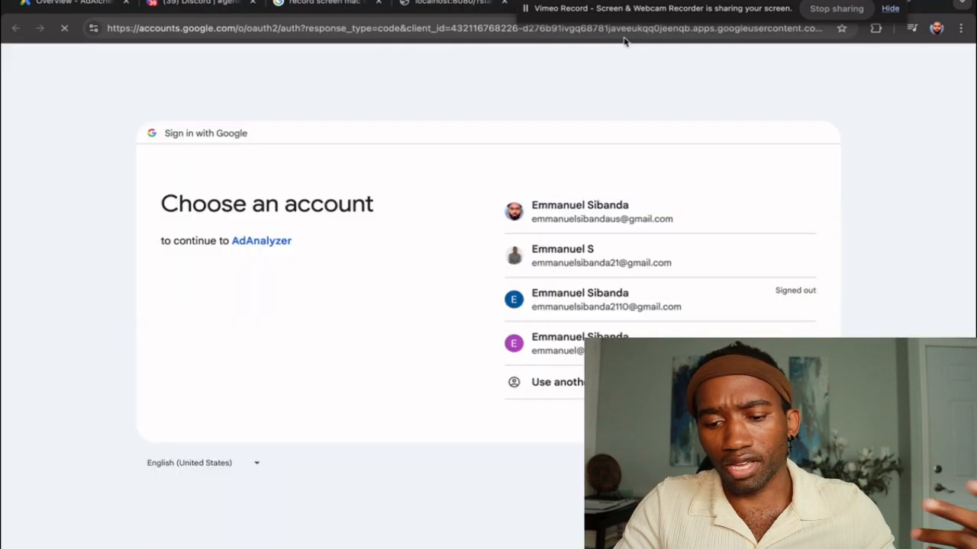
Step: Authorize AdAnalyzer with the first listed Google account and return to the bot's ad creation messages in Discord
left_click(621, 208)
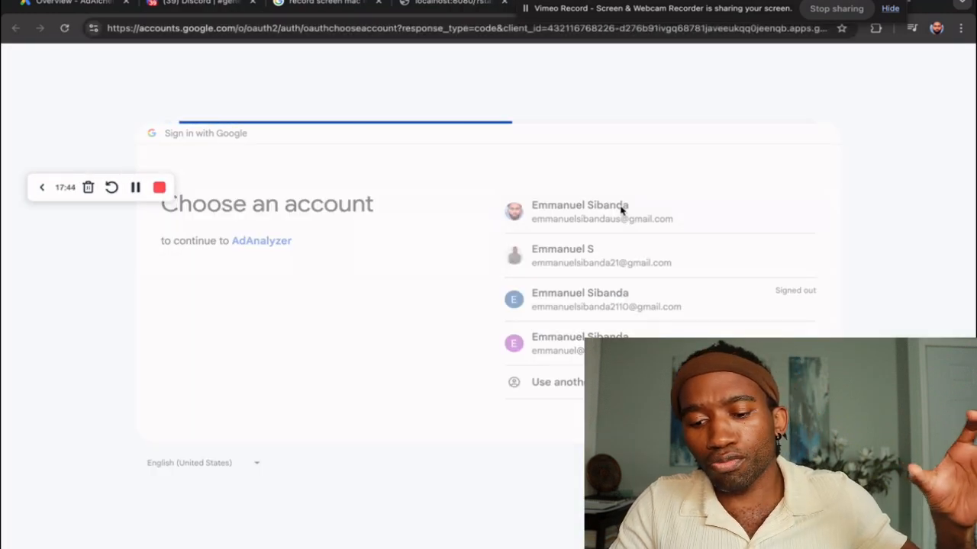
left_click(538, 405)
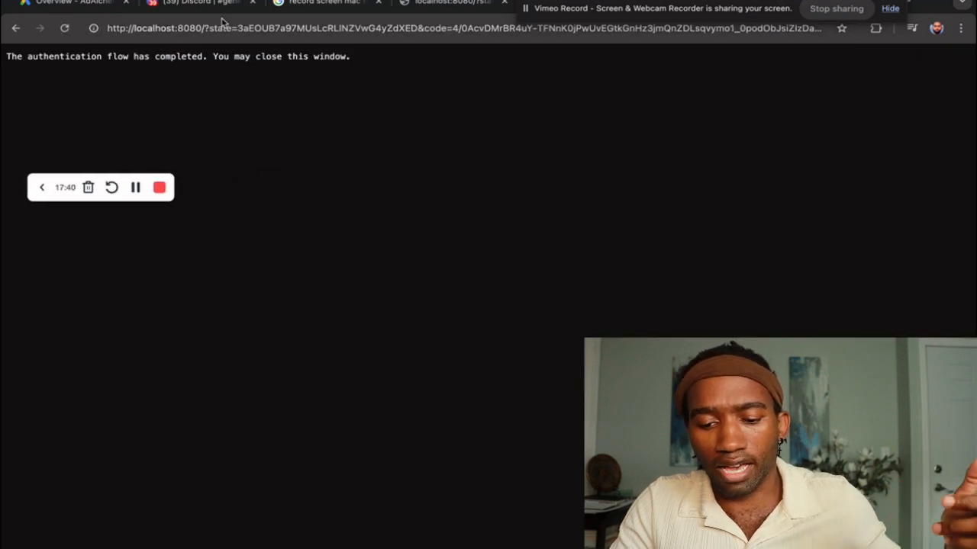
left_click(215, 7)
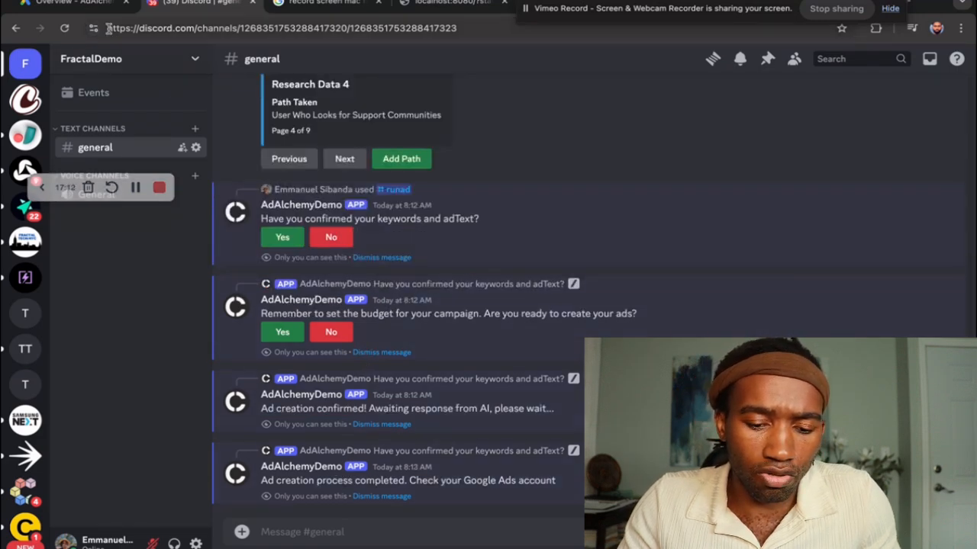
Step: Switch to Google Ads, open DemoCampaign and review its ad groups, keywords and ads on the overview
left_click(75, 3)
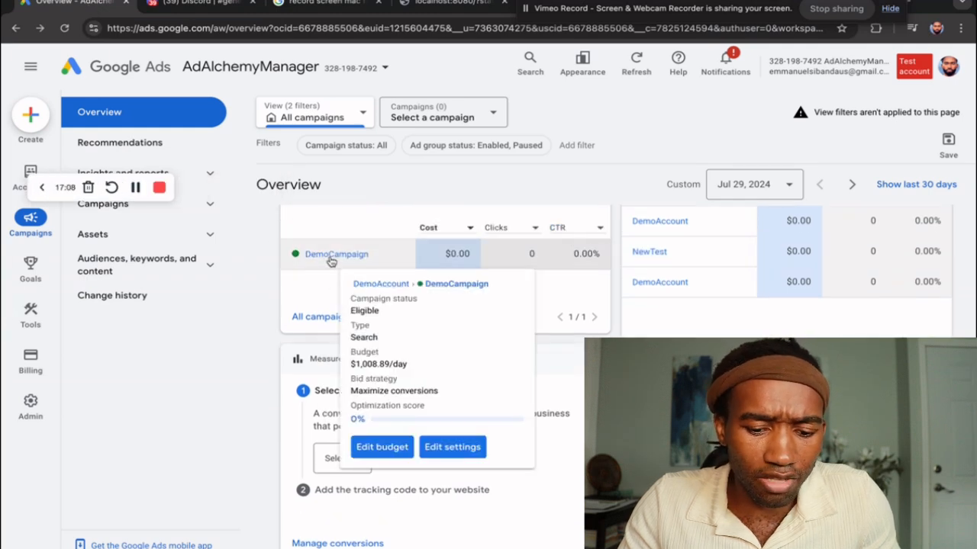
left_click(331, 258)
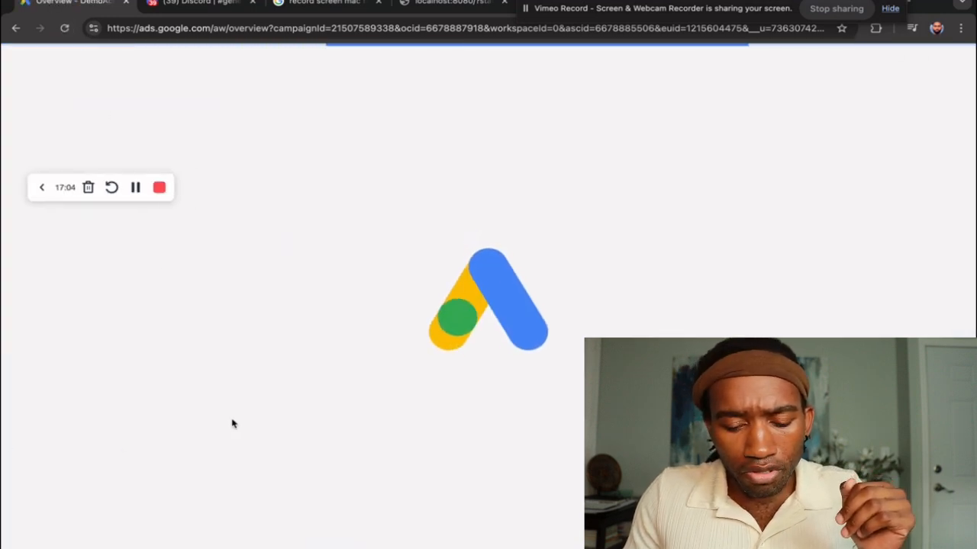
scroll(371, 473, "down", 5)
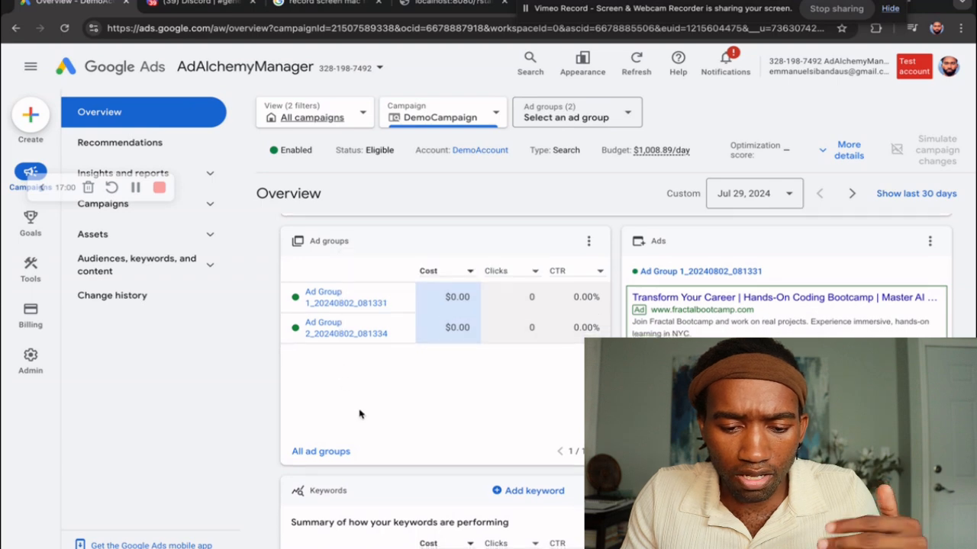
scroll(360, 415, "down", 2)
scroll(361, 415, "down", 1)
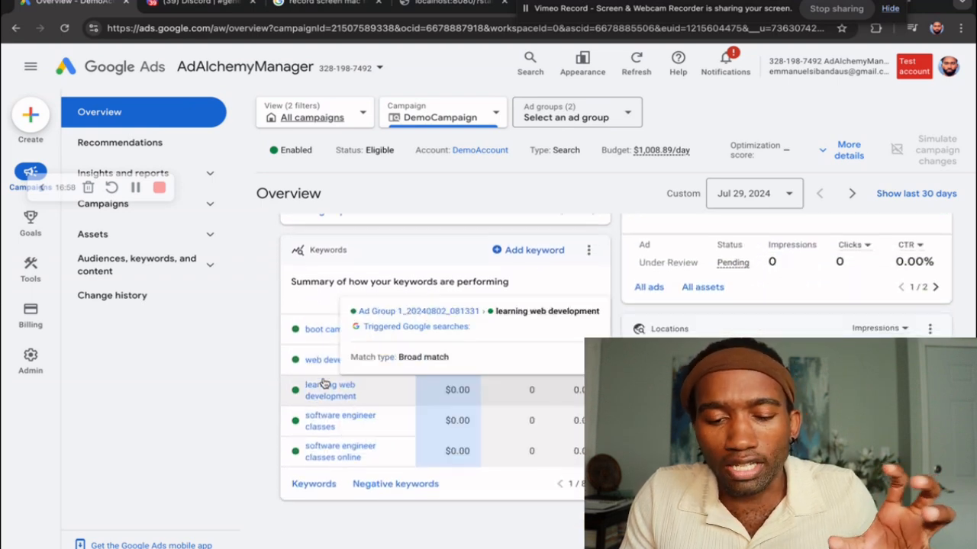
scroll(299, 334, "up", 1)
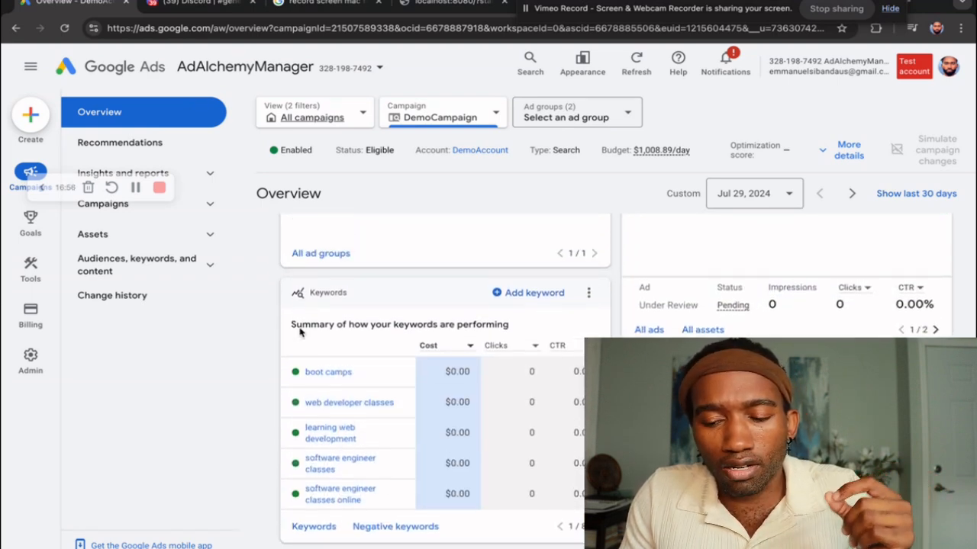
scroll(299, 333, "up", 2)
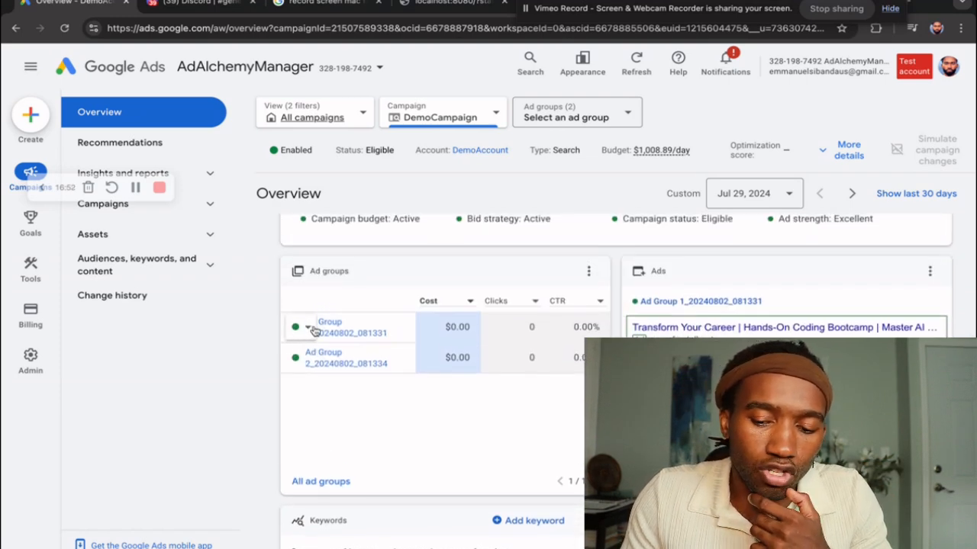
scroll(442, 381, "down", 1)
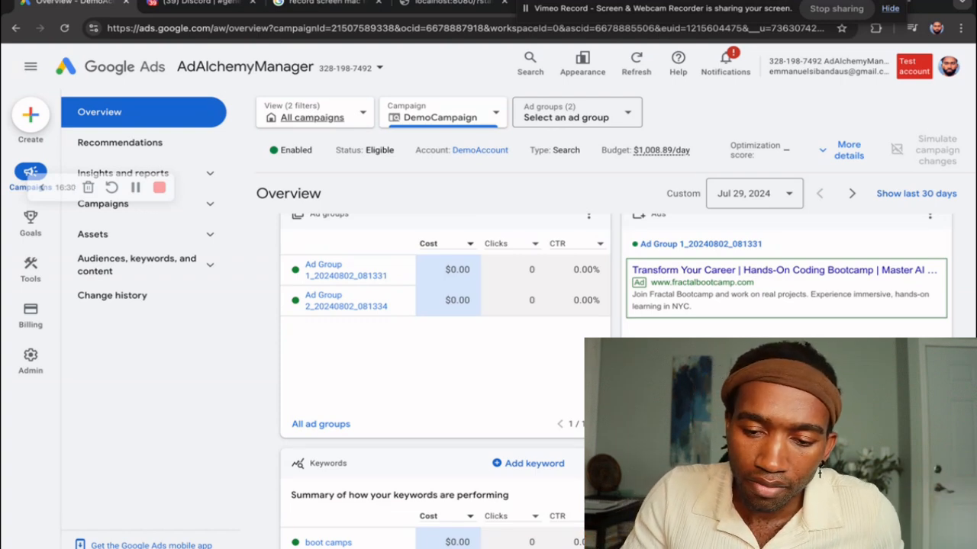
Step: View all ads of DemoCampaign, examine the URL and headlines of the "Join a Tight-Knit" ad and return to the ads list
left_click(634, 423)
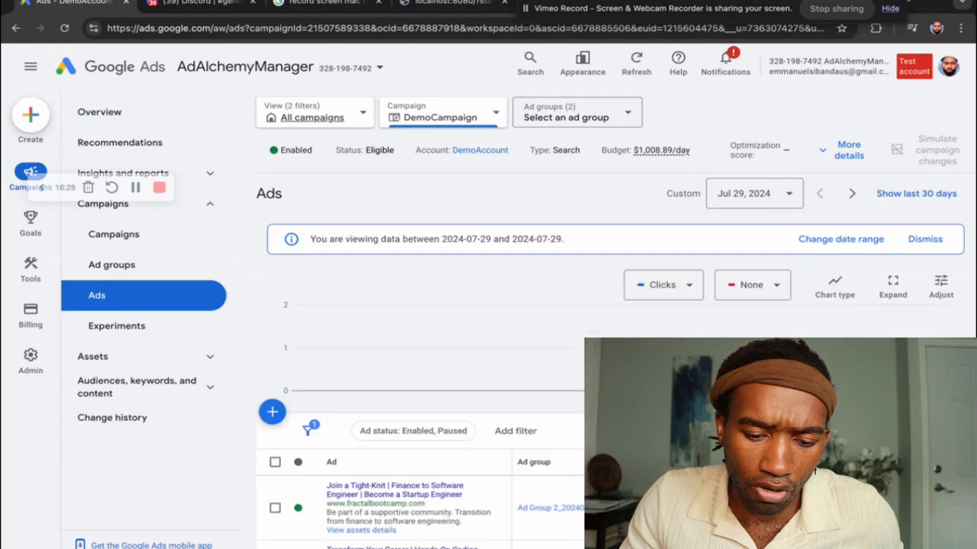
scroll(512, 383, "down", 1)
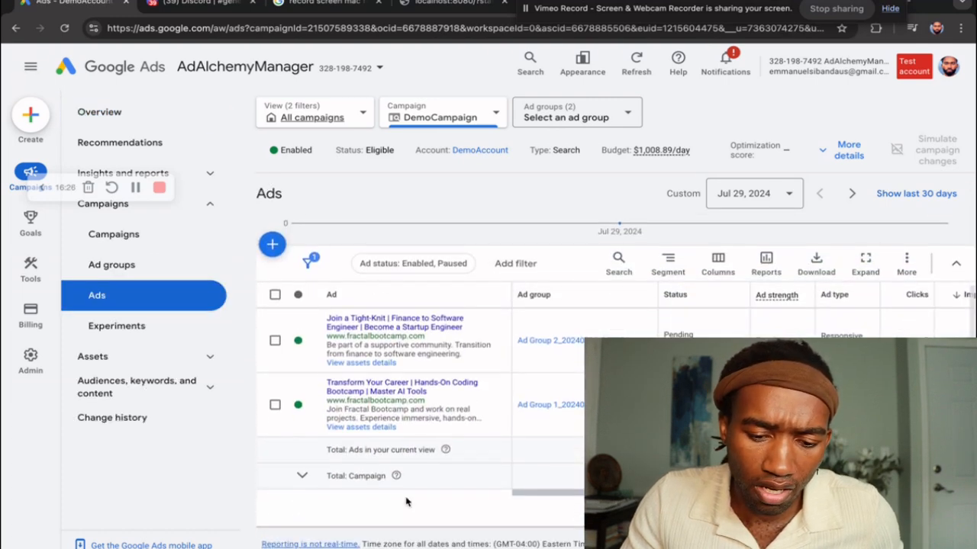
left_click(445, 350)
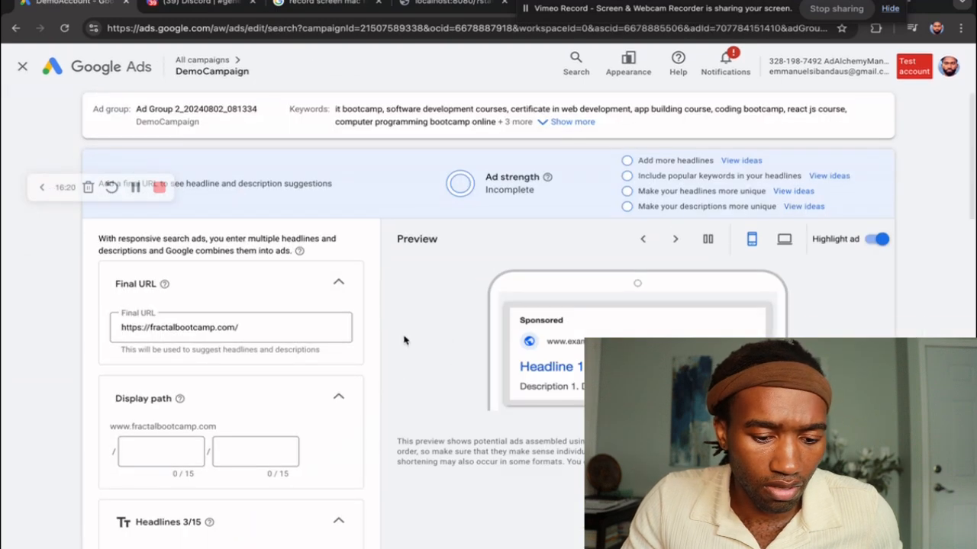
scroll(401, 370, "down", 5)
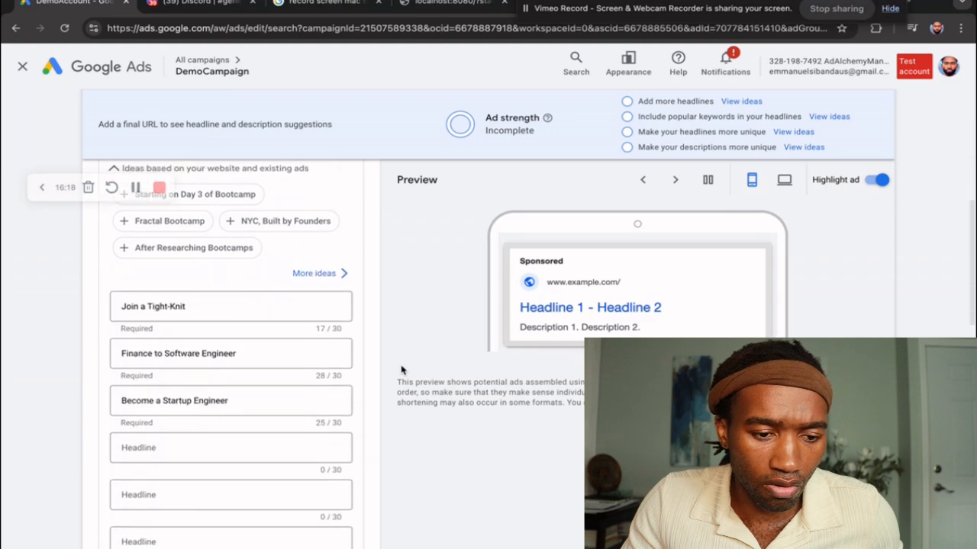
scroll(401, 370, "down", 2)
scroll(401, 370, "up", 2)
left_click(17, 28)
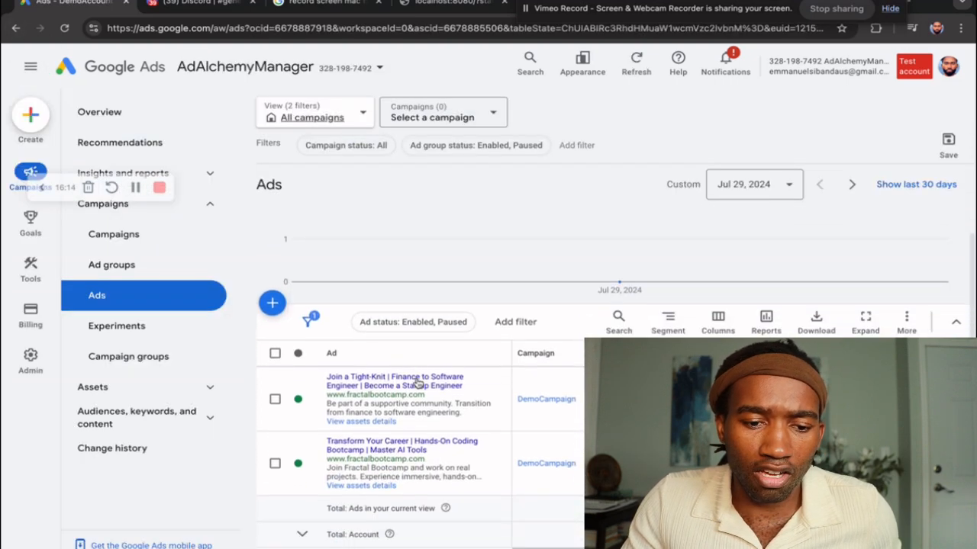
Step: Switch back to Discord and run the bot's /howitworks command in the general channel
left_click(200, 4)
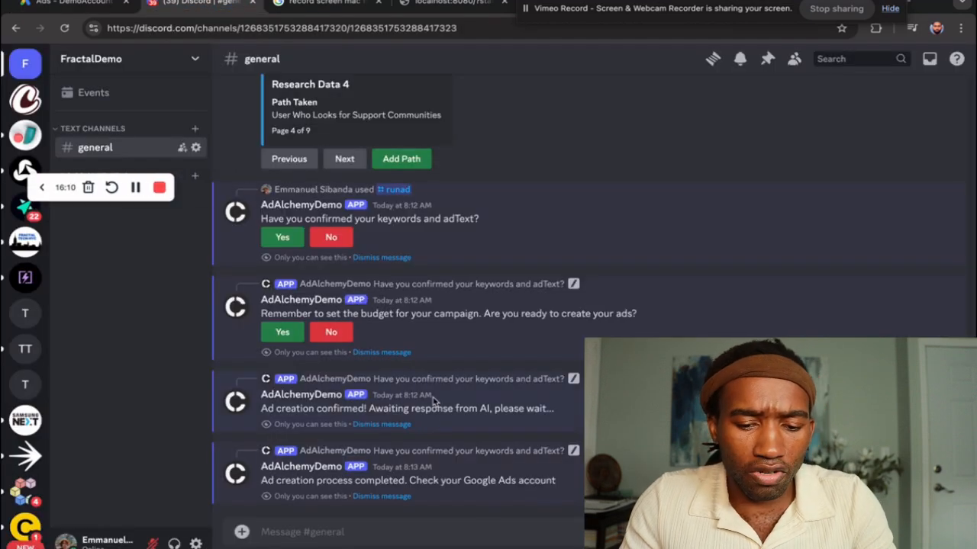
type("/")
key("Down")
key("Down")
key("Down")
key("Down")
key("Down")
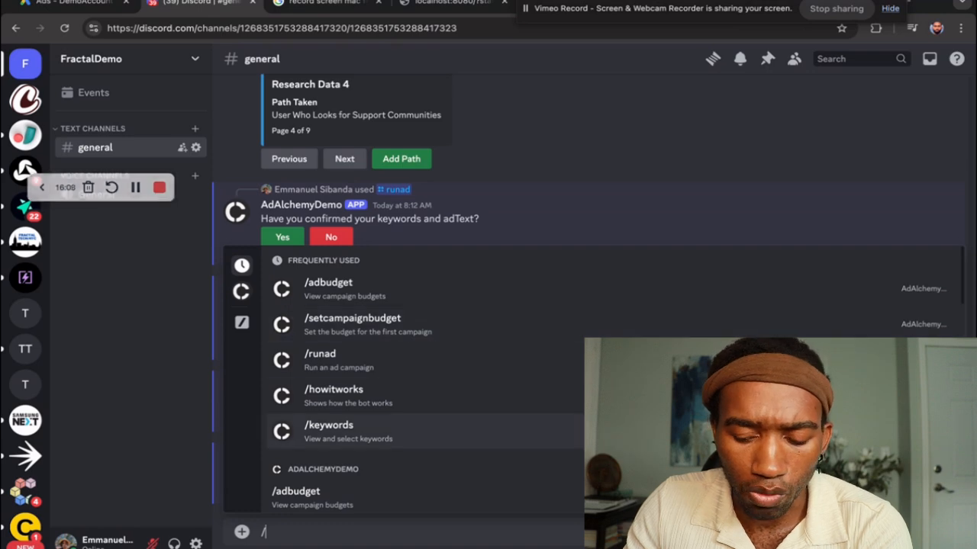
key("Down")
key("Up")
key("Up")
key("Return")
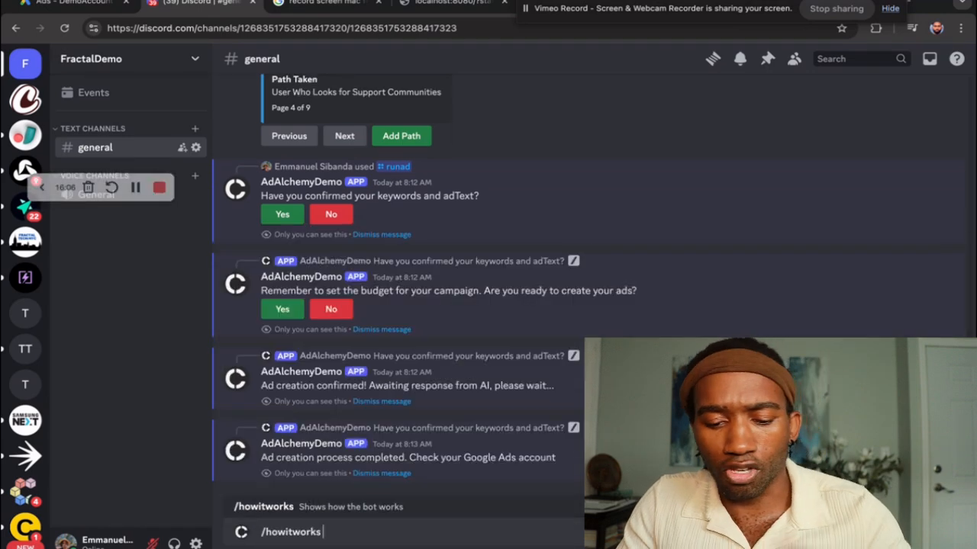
key("Return")
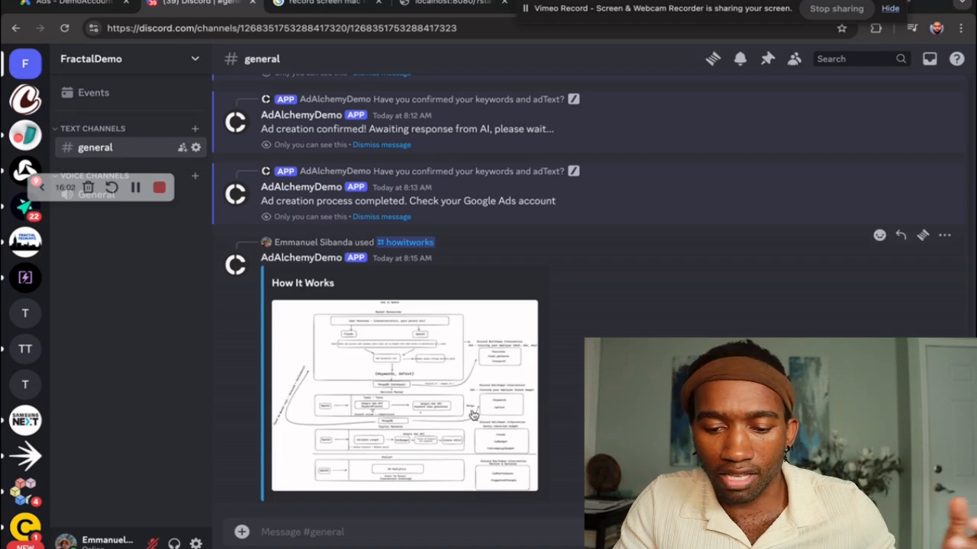
Step: Enlarge the How It Works diagram and set the page zoom to 110% to read it
left_click(473, 417)
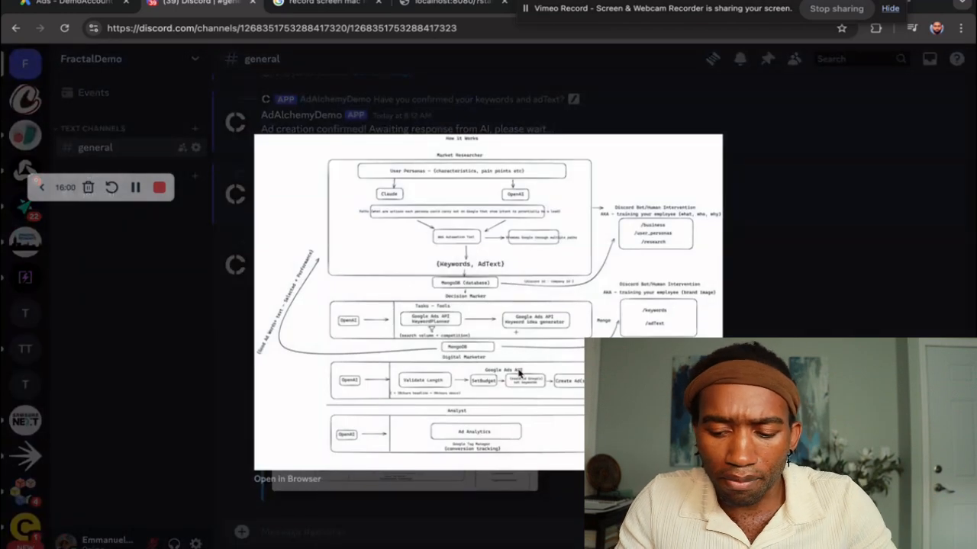
key("ctrl+plus")
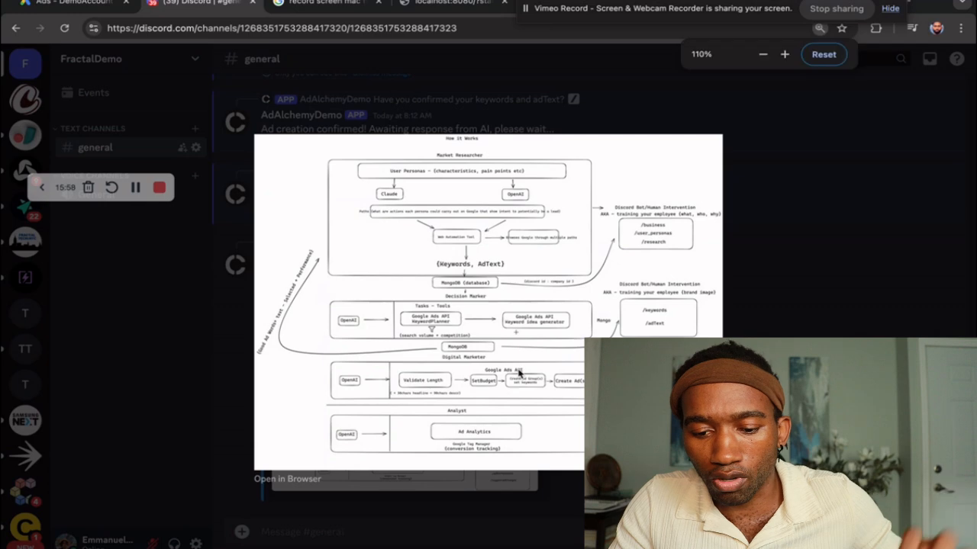